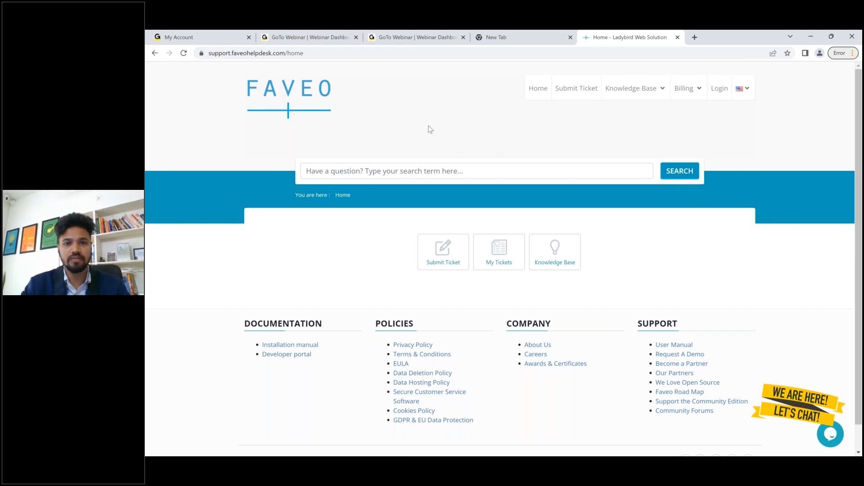
Open the Knowledge Base menu from the support portal's top navigation
click(660, 90)
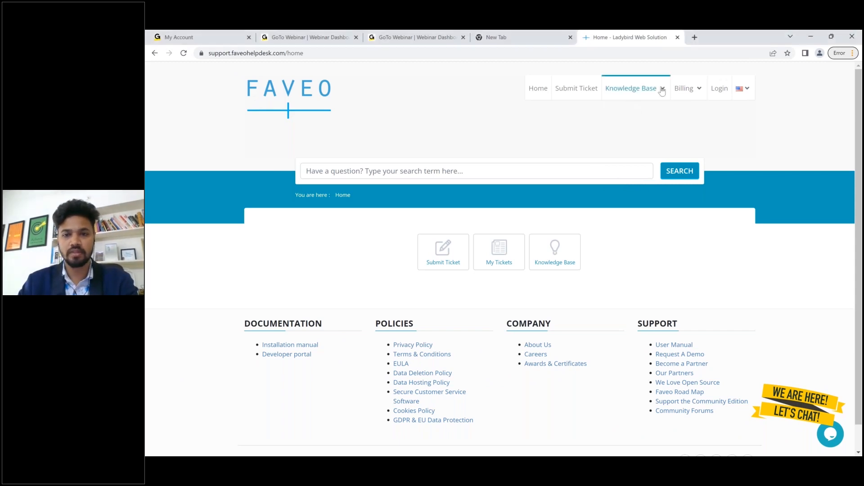
Go to the knowledge base Categories list and pick 'Asset Import in Servicedesk' under Asset Management
mouse_move(662, 91)
click(637, 115)
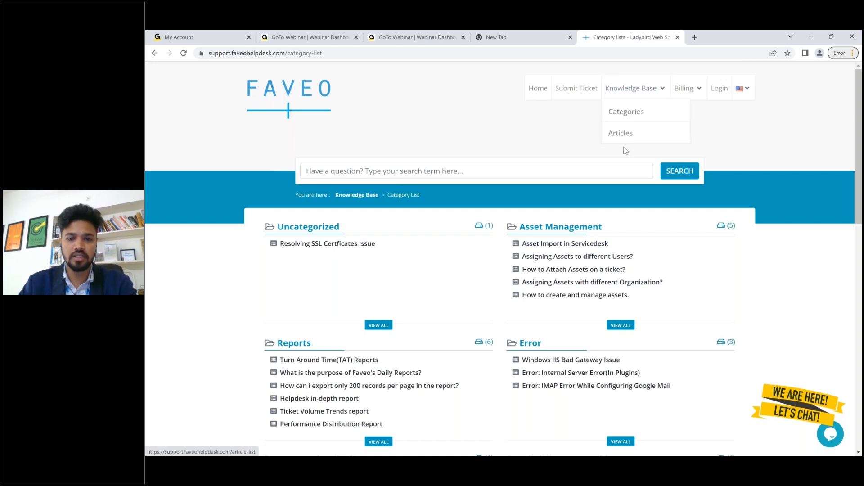
click(562, 245)
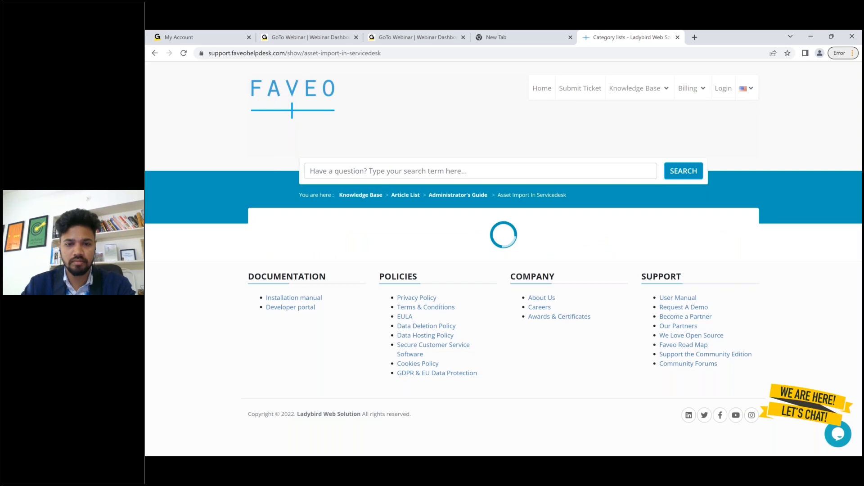
Scroll through the Asset Import article's CSV import sections and screenshots, then back to the title
scroll(500, 258, down, 2)
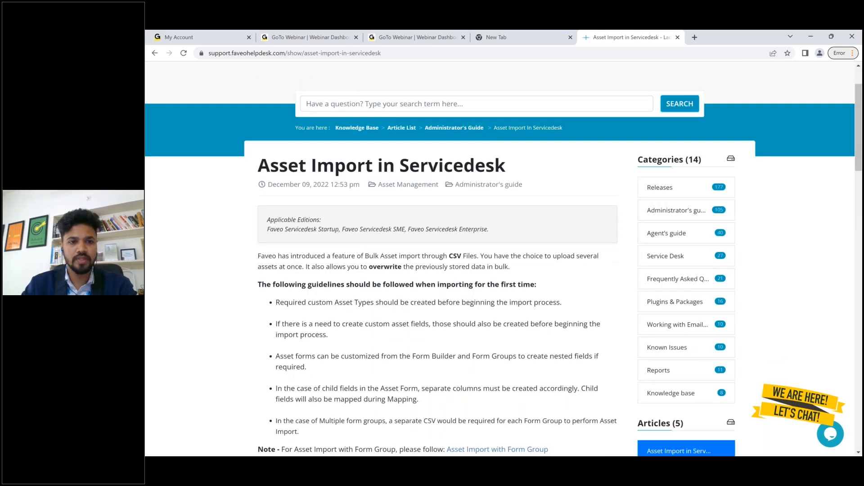
scroll(499, 259, down, 4)
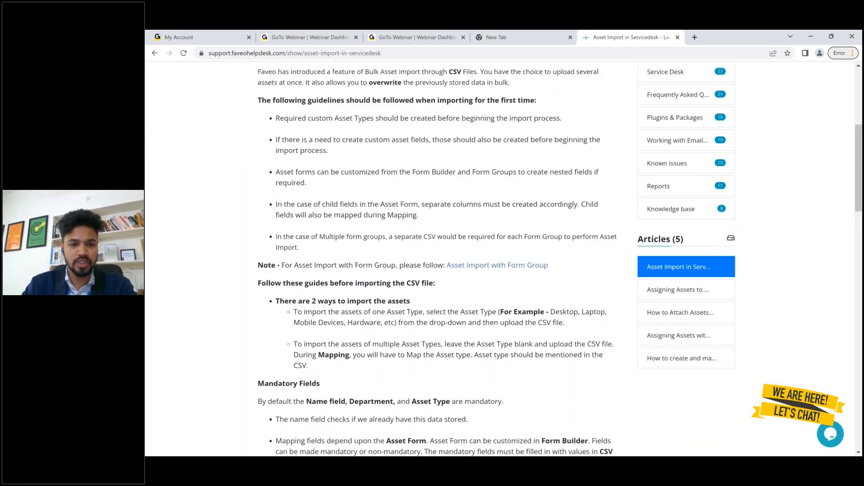
scroll(496, 259, down, 1)
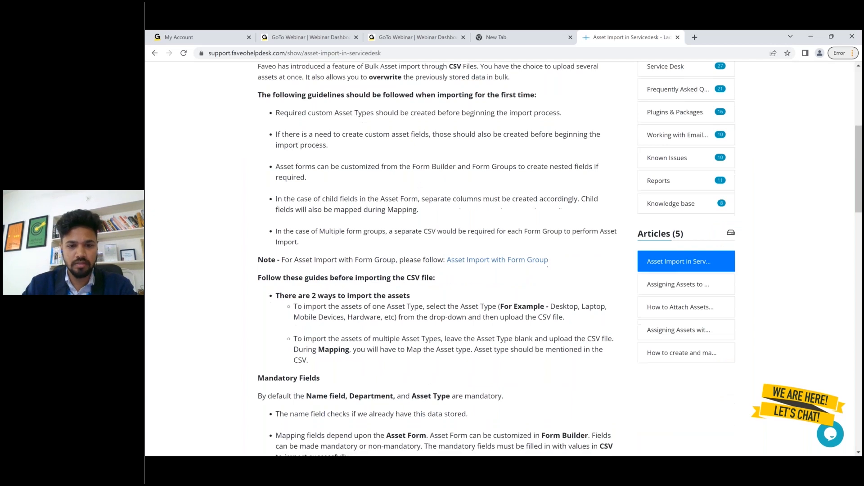
scroll(496, 259, down, 15)
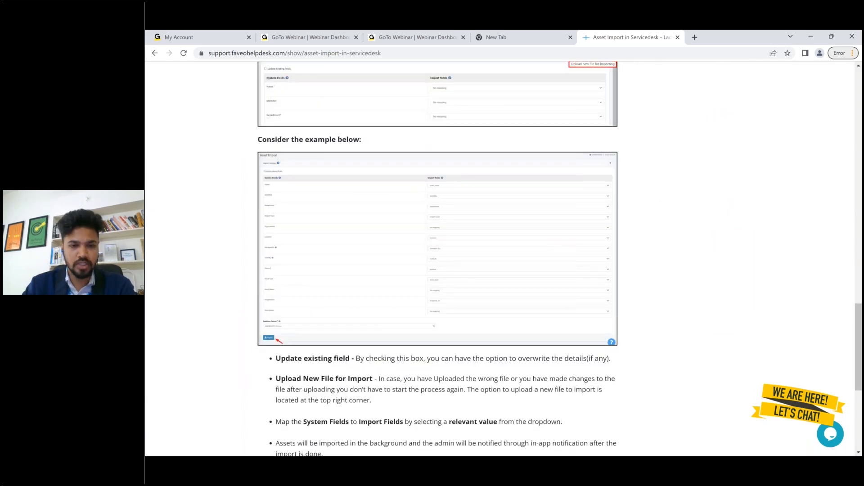
scroll(499, 259, down, 6)
scroll(499, 259, up, 10)
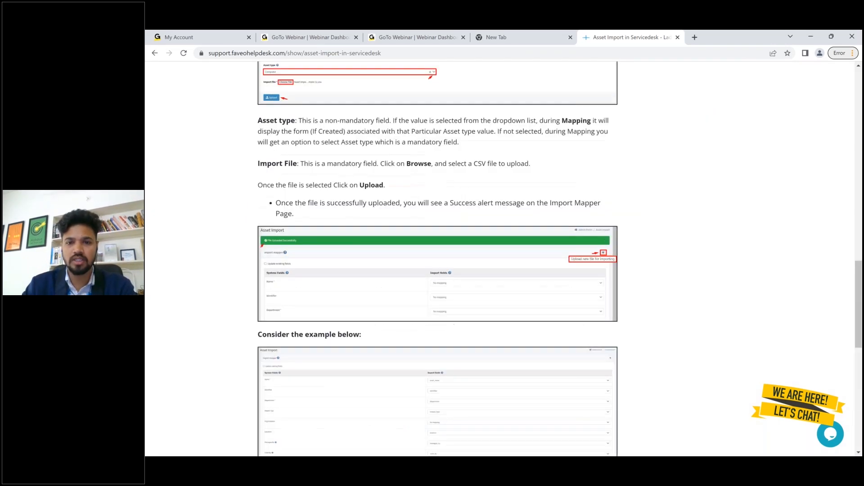
scroll(500, 258, up, 8)
scroll(500, 259, up, 10)
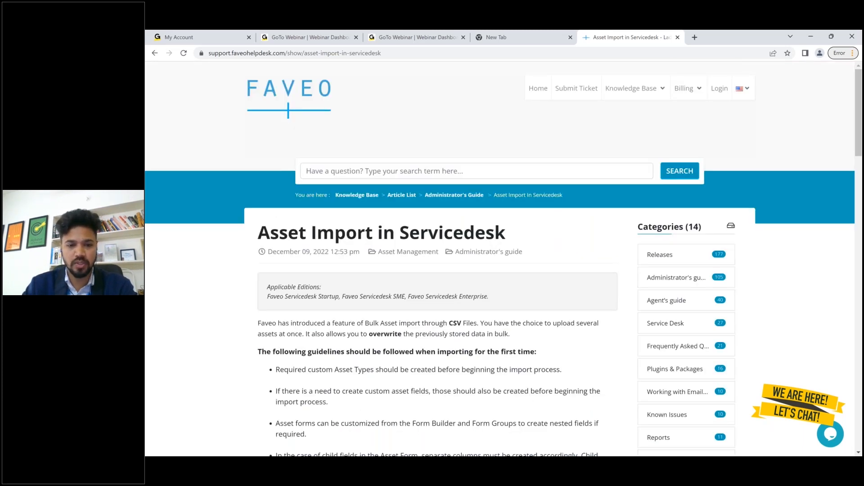
scroll(500, 259, down, 2)
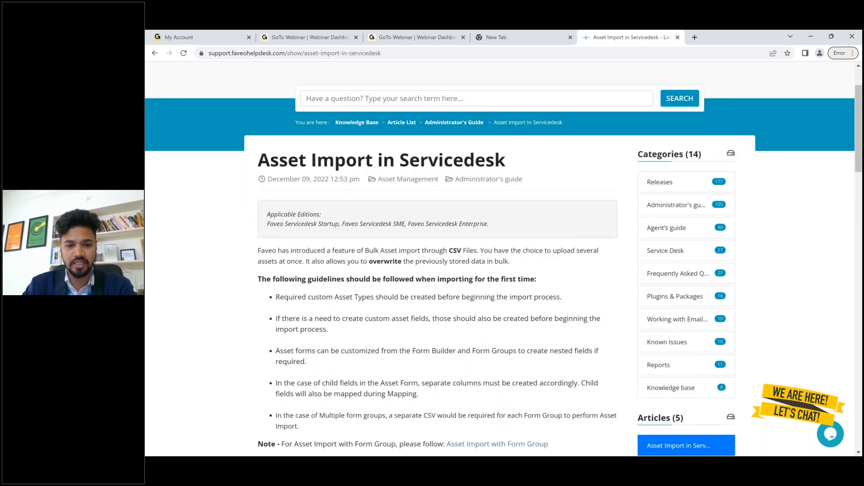
scroll(500, 259, down, 8)
scroll(500, 258, up, 10)
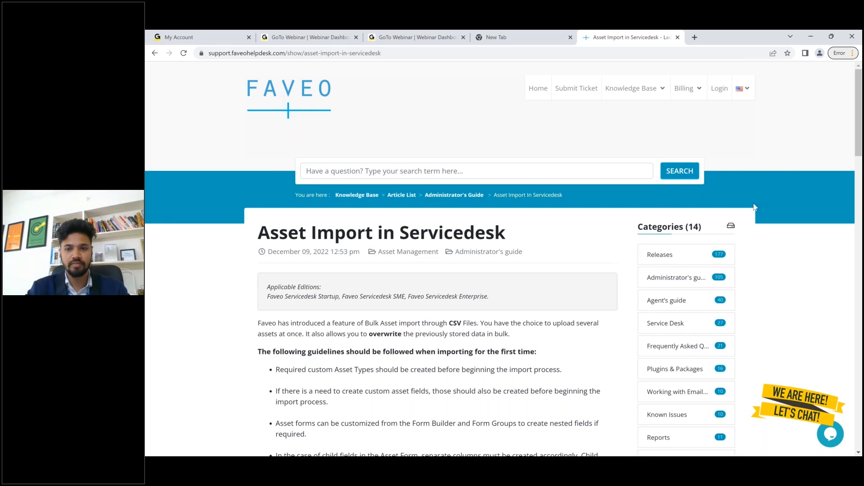
Go to the Submit Ticket form
click(568, 90)
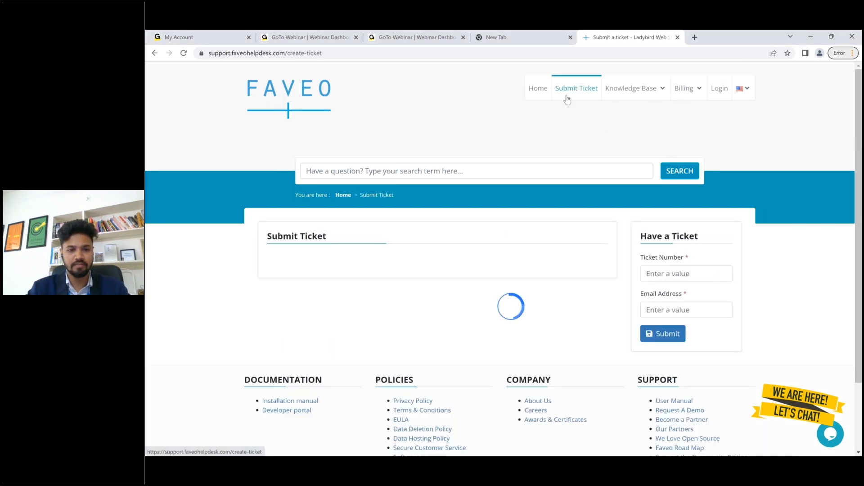
scroll(476, 193, down, 8)
scroll(477, 193, up, 5)
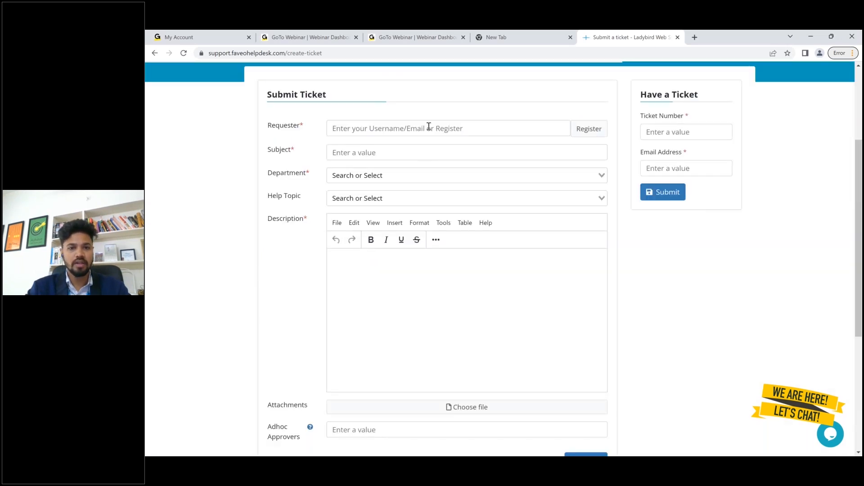
Enter and clear a requester email, then bring up the Register dialog for a new requester
click(433, 130)
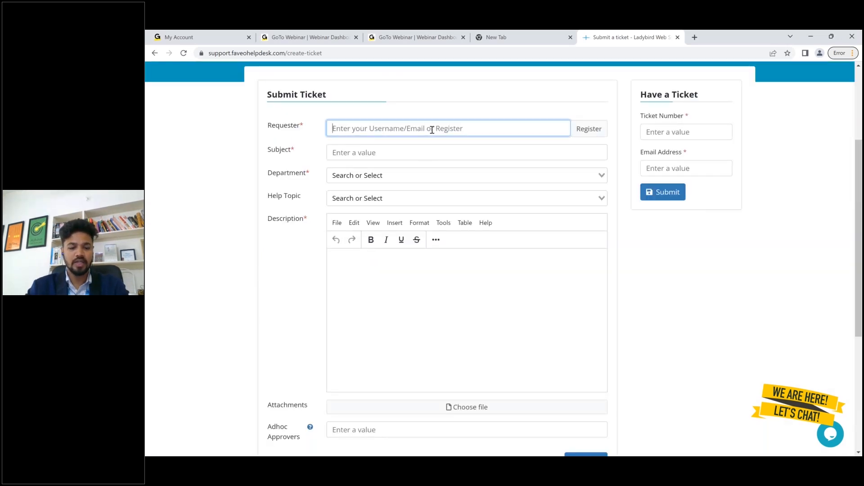
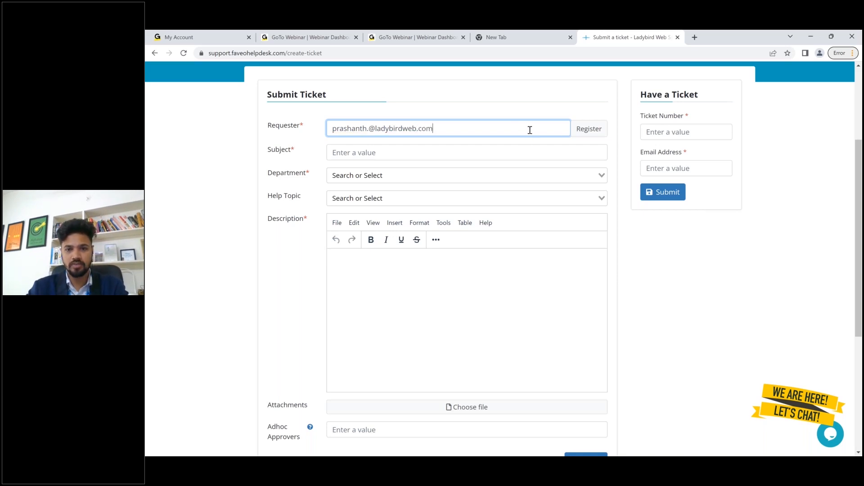
key(ctrl+a)
key(BackSpace)
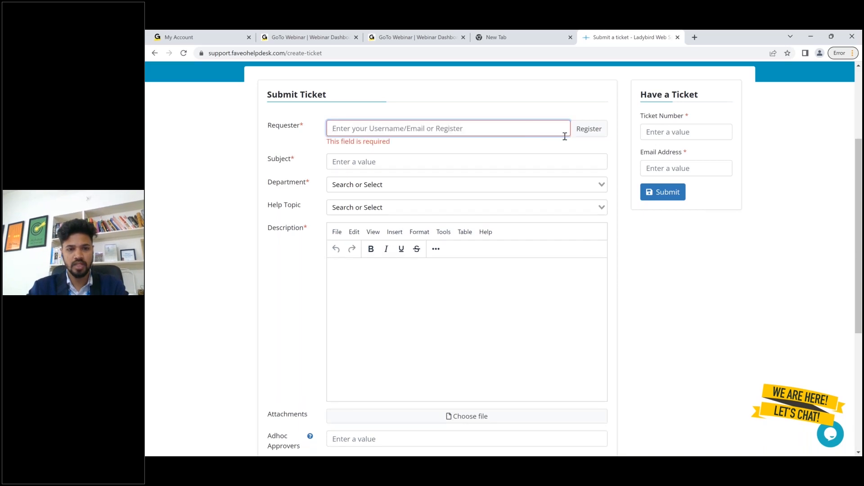
click(589, 129)
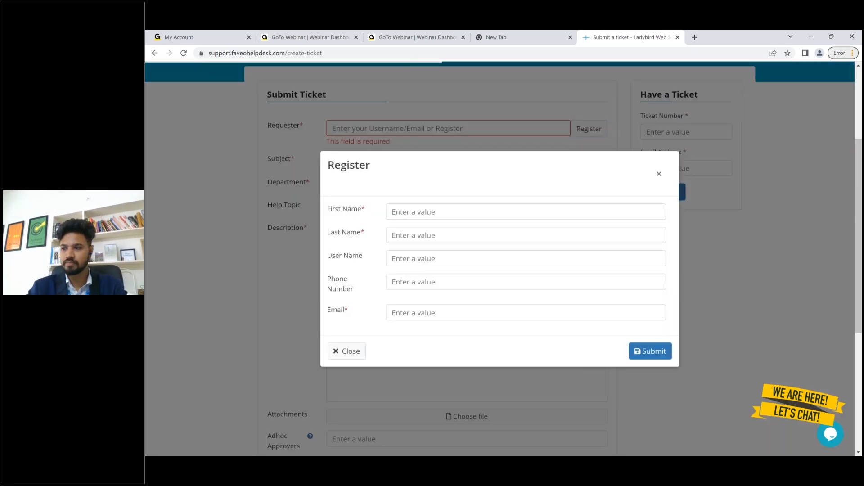
Submit the empty Register form to reveal which fields are required
click(474, 211)
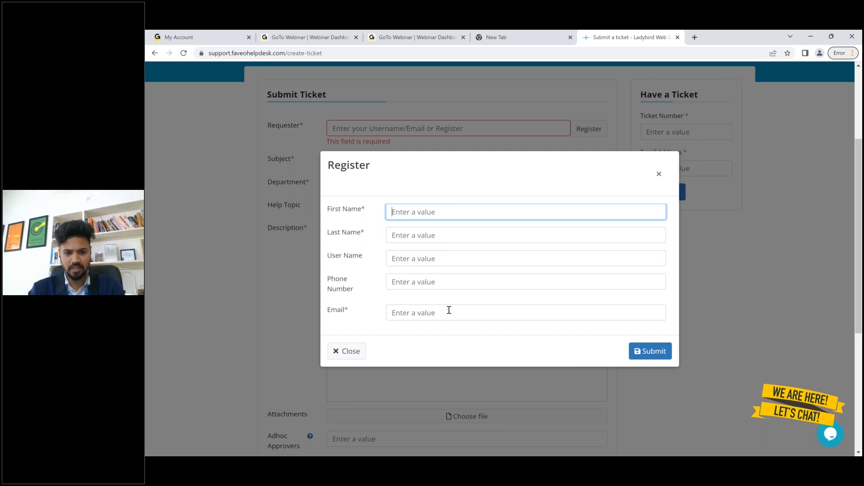
scroll(449, 310, down, 3)
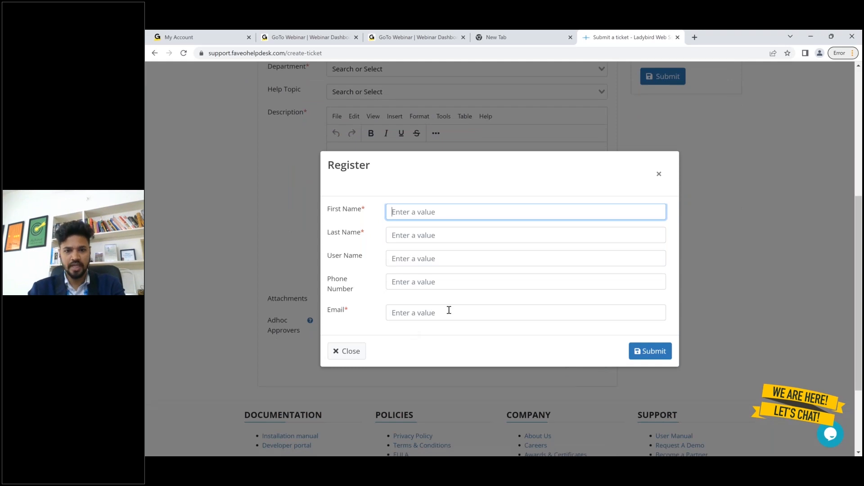
scroll(449, 311, up, 3)
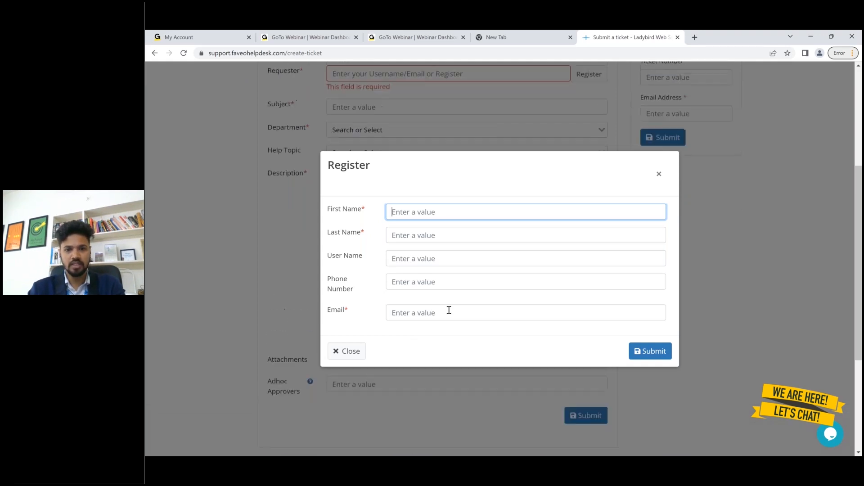
click(648, 356)
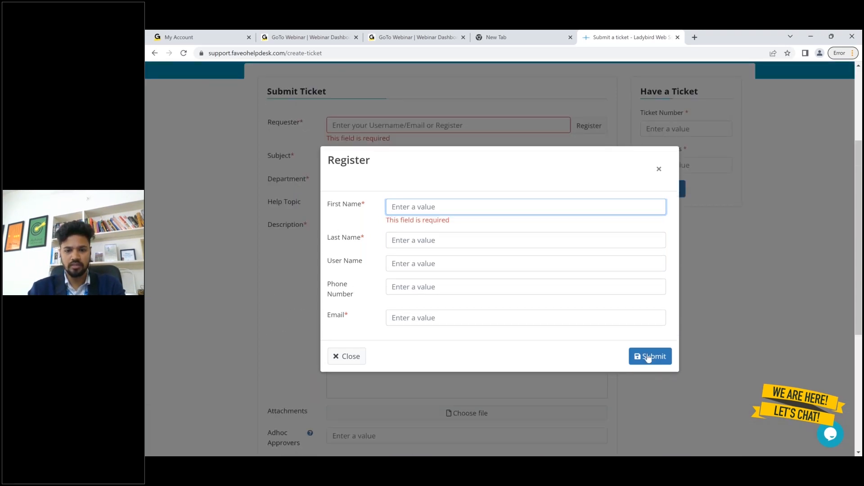
Dismiss the Register dialog unfilled and go to the Login page
click(657, 175)
scroll(625, 186, up, 1)
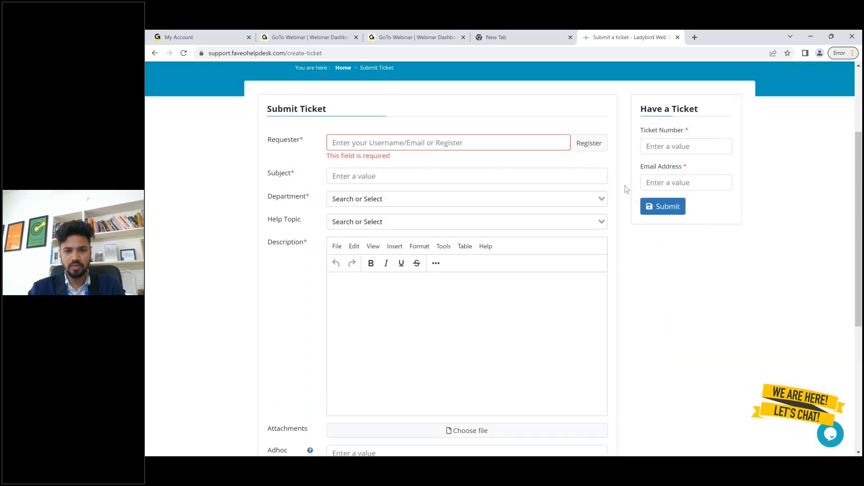
scroll(625, 185, up, 2)
scroll(448, 251, down, 1)
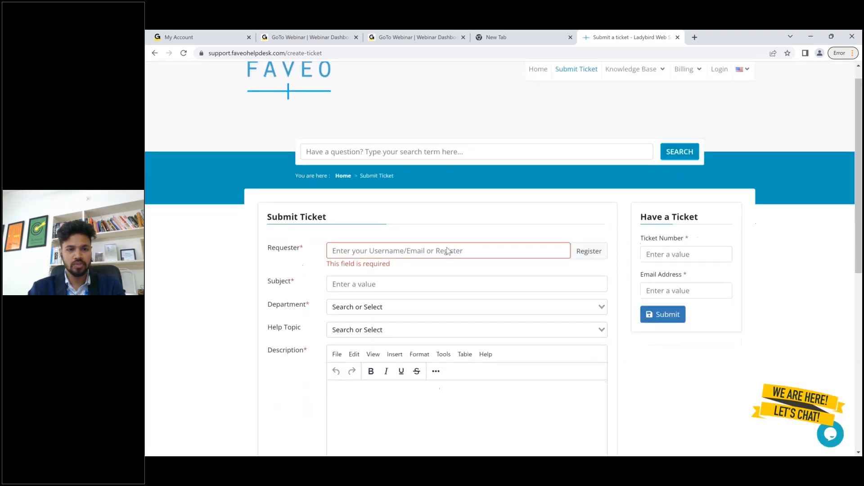
scroll(446, 249, down, 3)
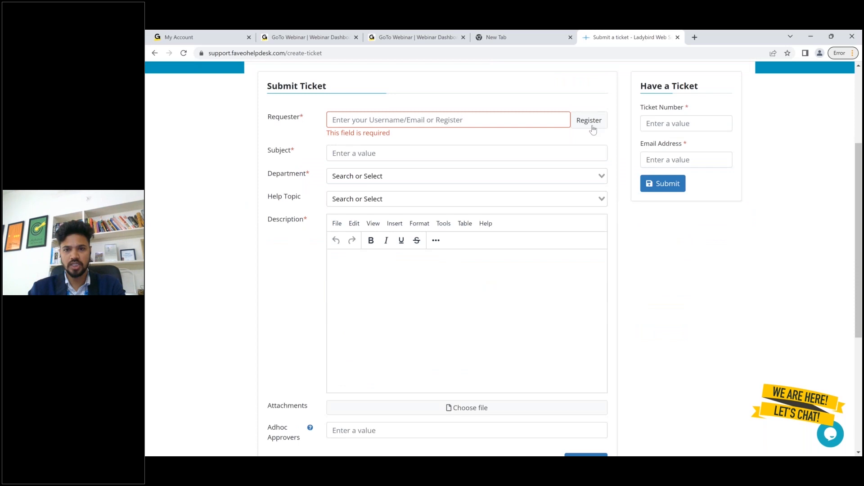
scroll(594, 130, up, 1)
scroll(593, 130, up, 2)
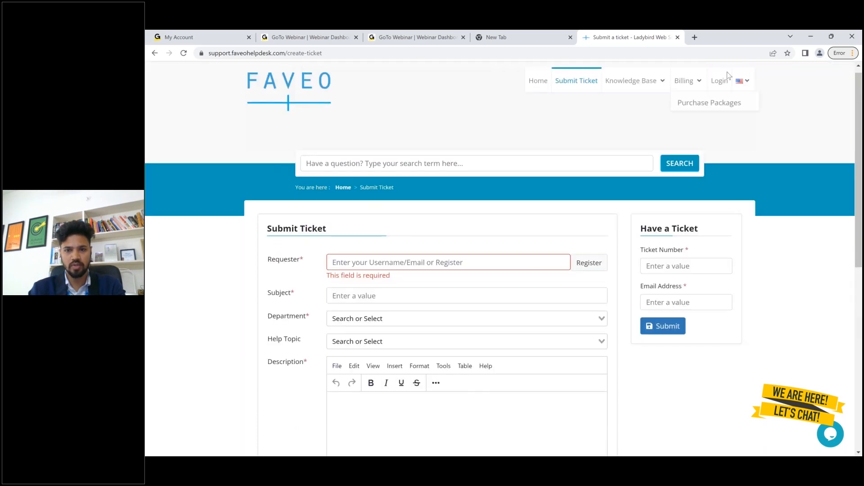
click(712, 82)
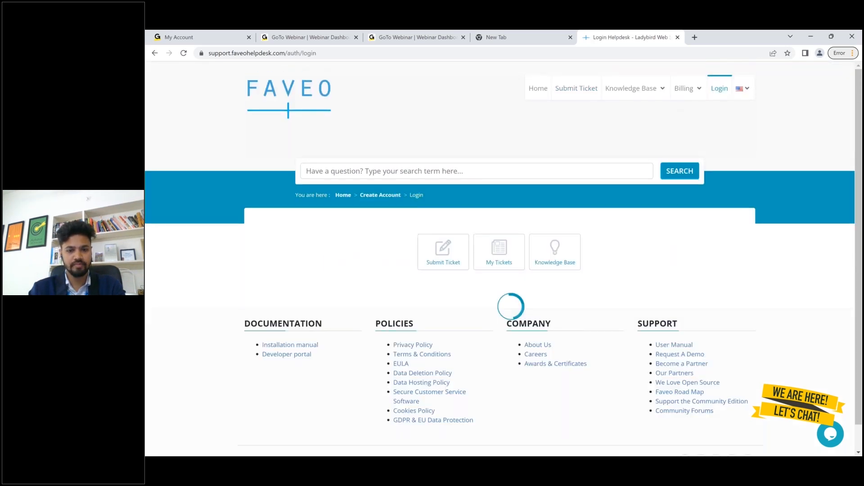
Attempt to log in with the pasted agent email and the account password
scroll(507, 305, down, 3)
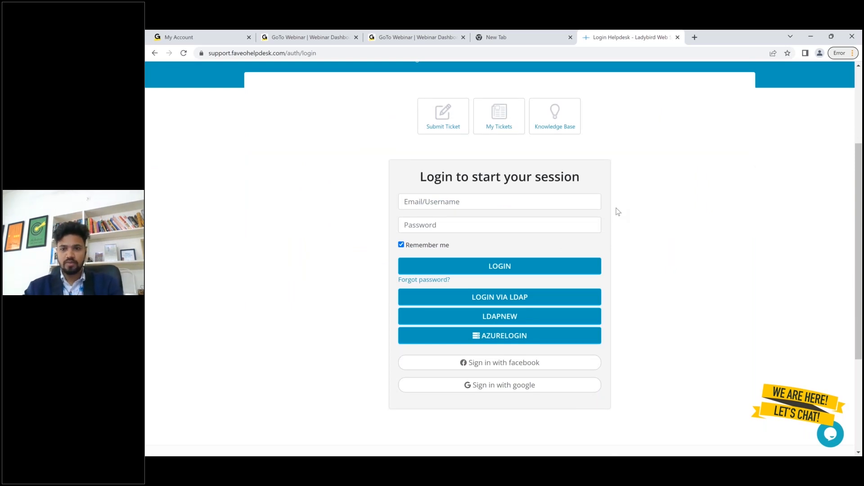
click(545, 198)
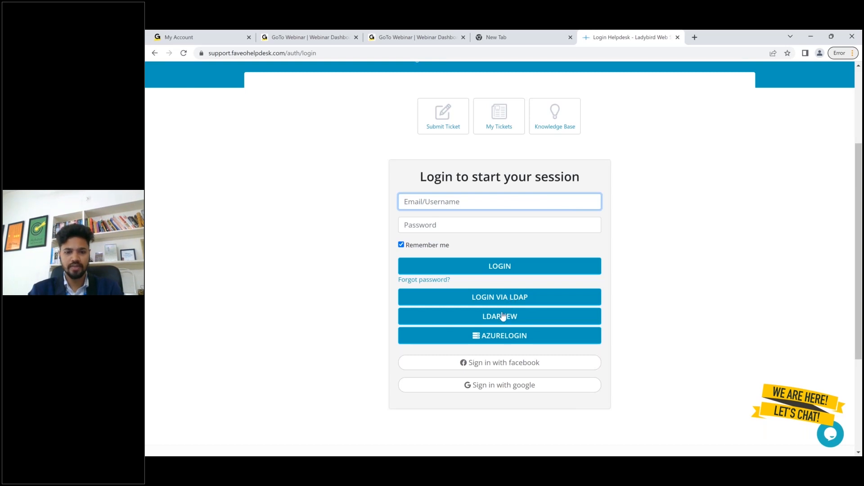
scroll(658, 347, down, 1)
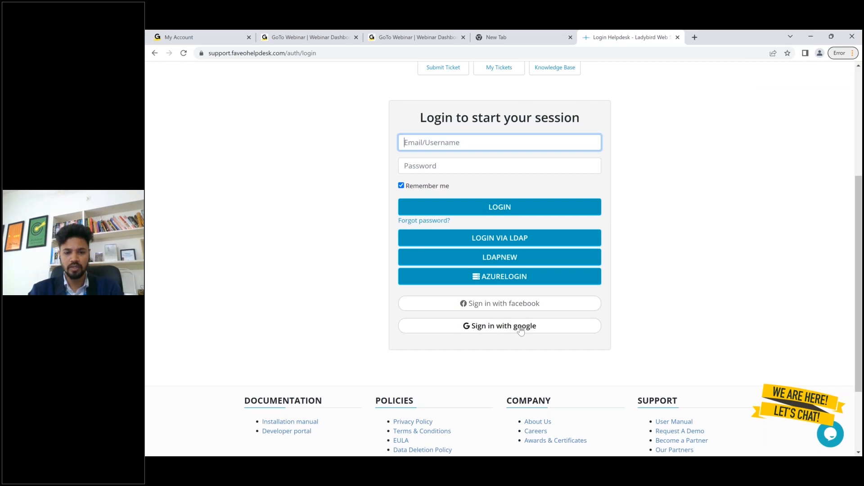
scroll(648, 268, up, 1)
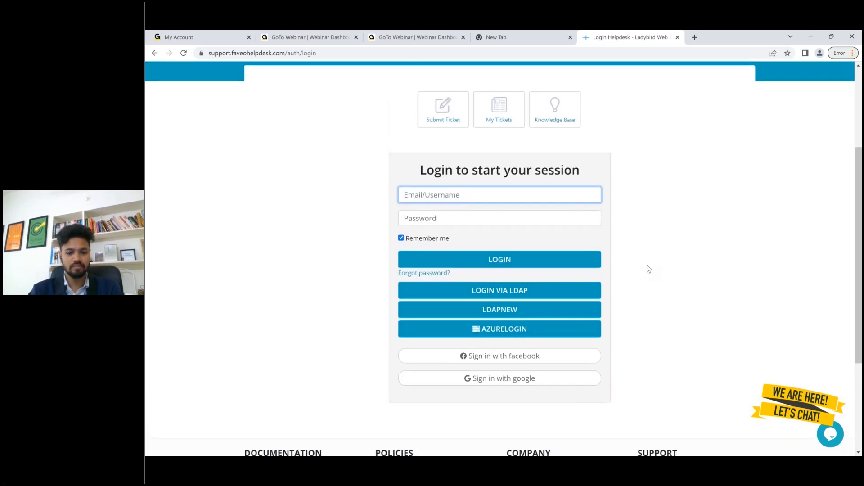
key(ctrl+v)
key(Tab)
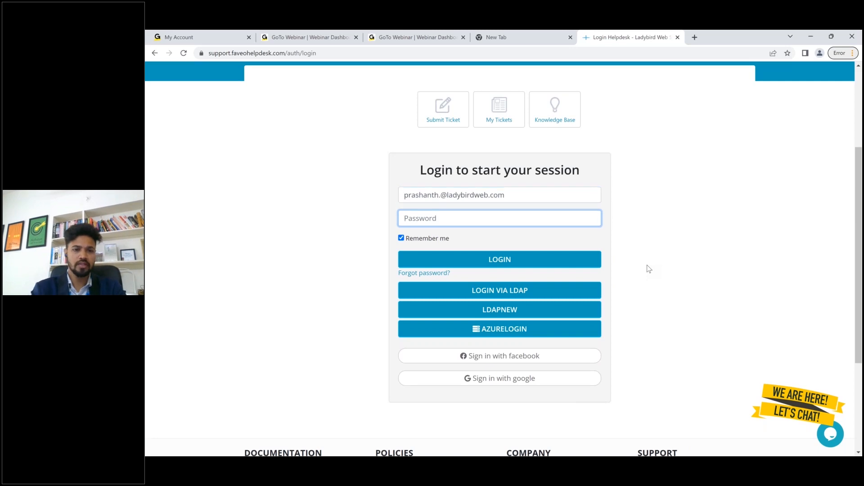
text(•••••••••••)
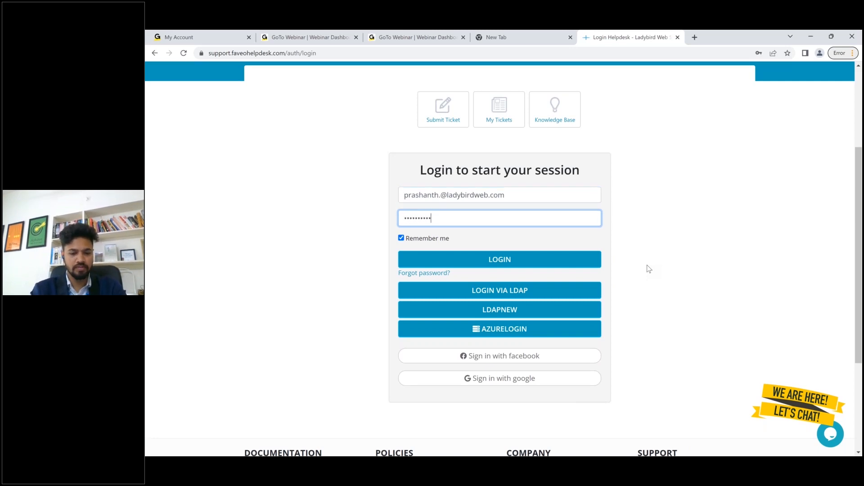
text(••)
click(573, 261)
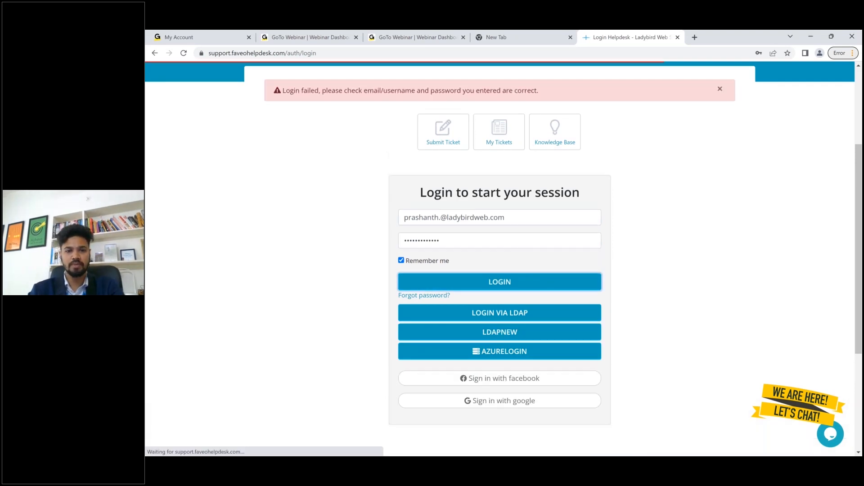
Retype the password, correct the email address, and sign in to reach two-factor authentication
double_click(499, 251)
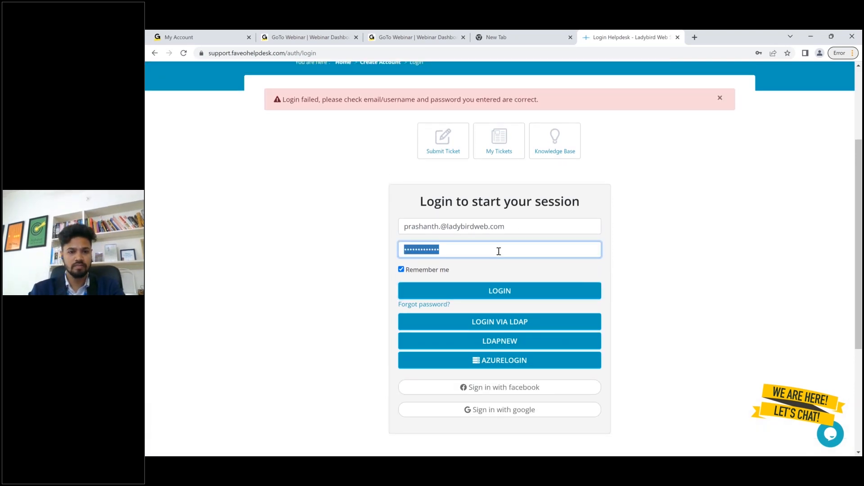
text(••••••••••)
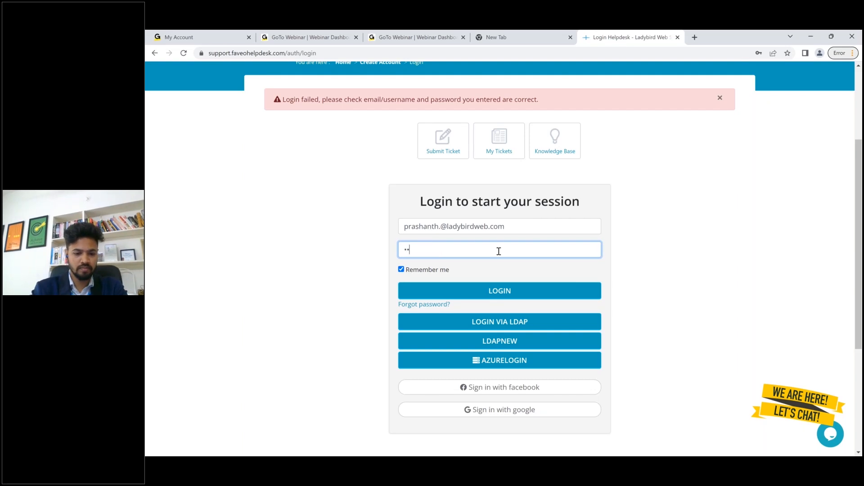
text(*)
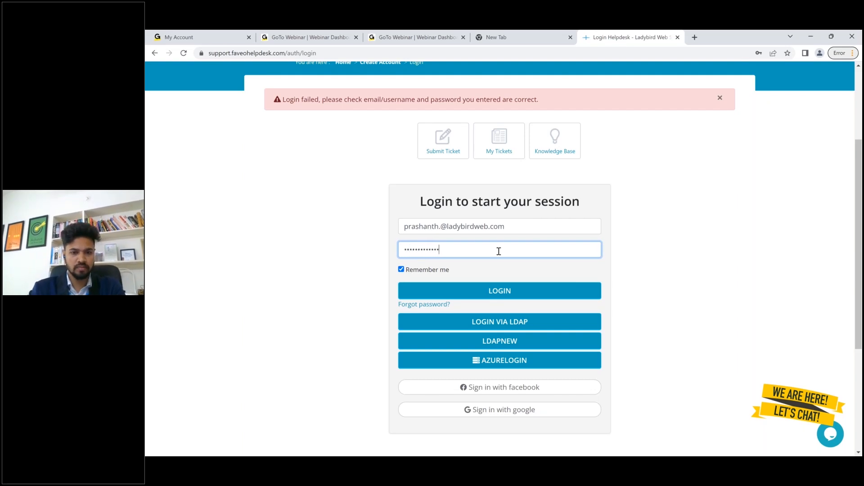
key(Return)
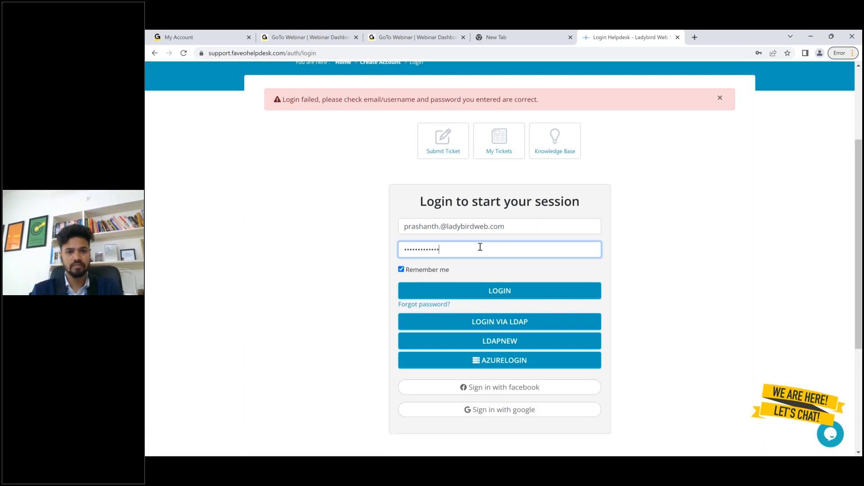
click(441, 226)
text(.a)
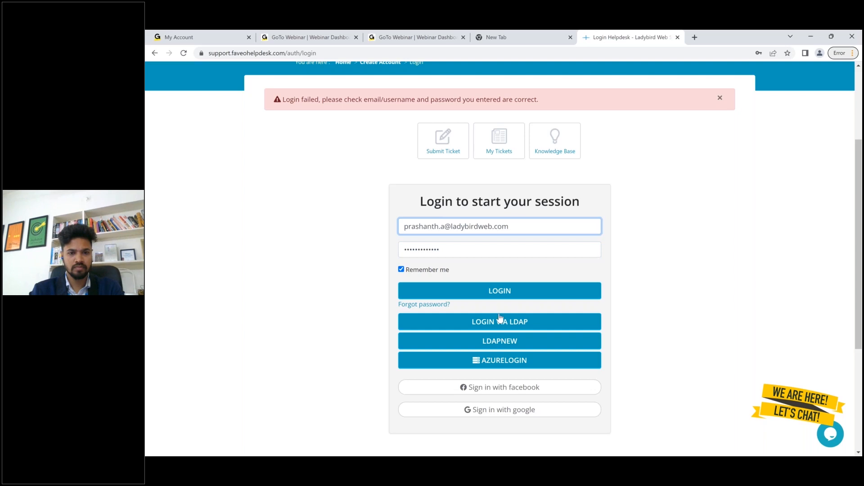
click(490, 294)
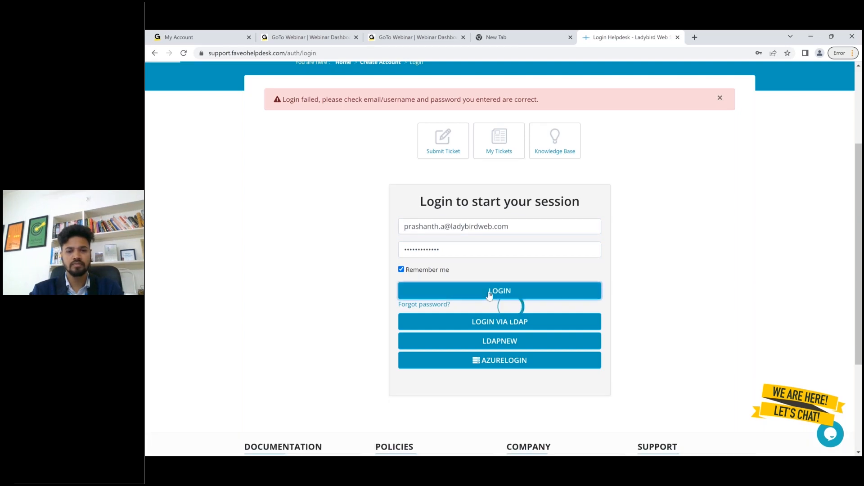
click(549, 271)
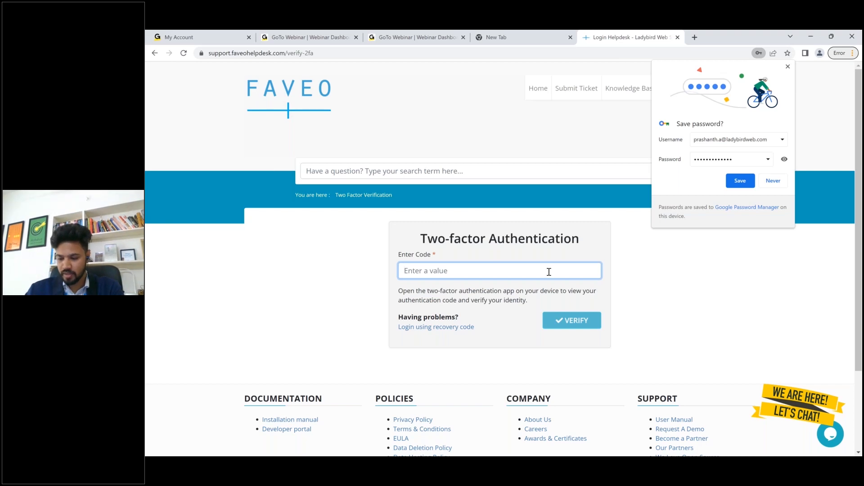
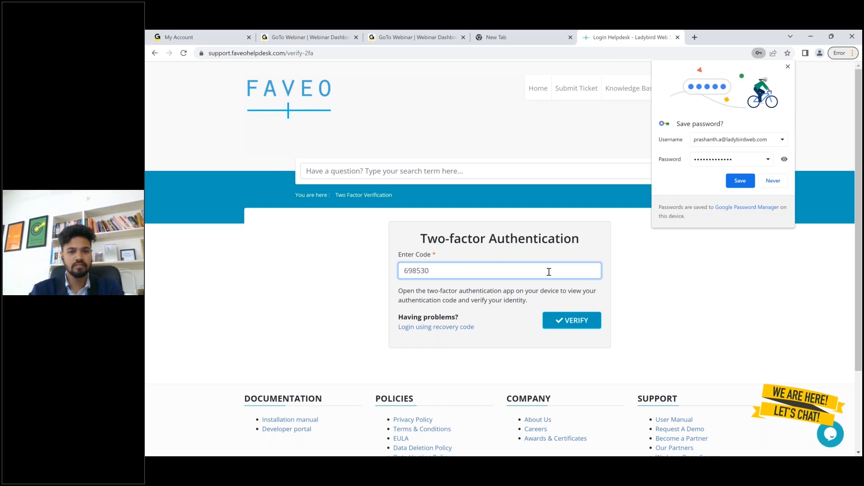
Enter the authenticator verification code and verify to reach the Agent Panel dashboard
click(576, 320)
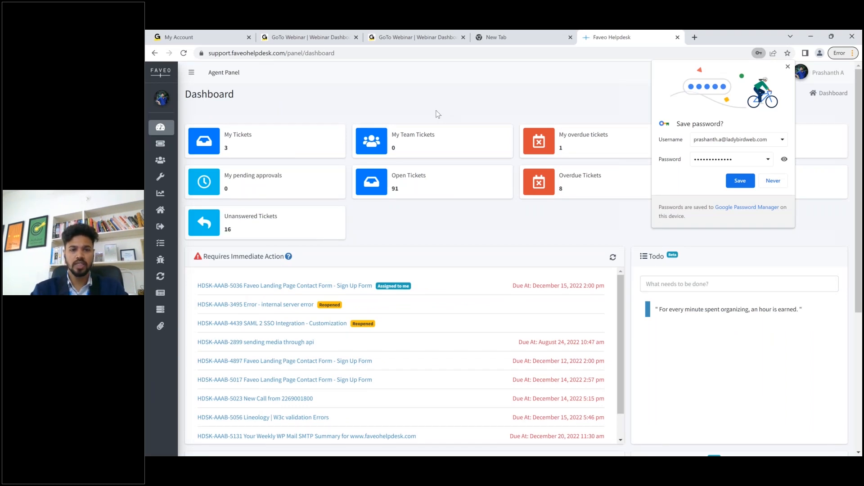
scroll(437, 114, down, 2)
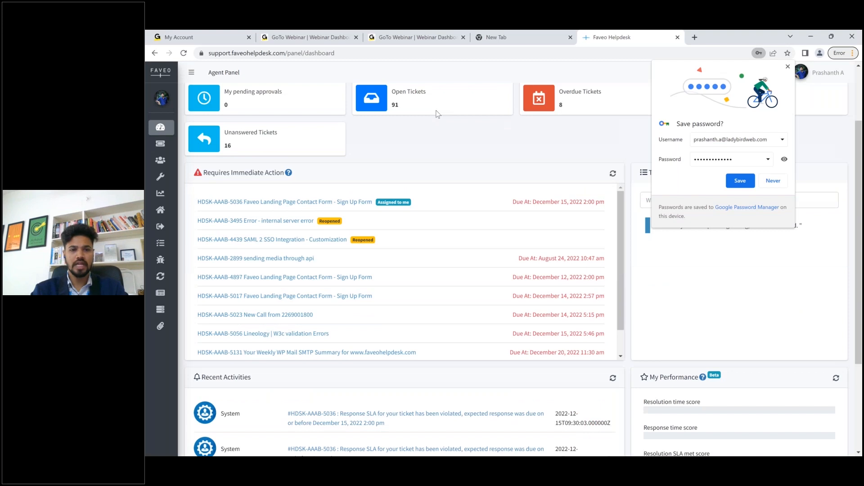
scroll(436, 114, up, 2)
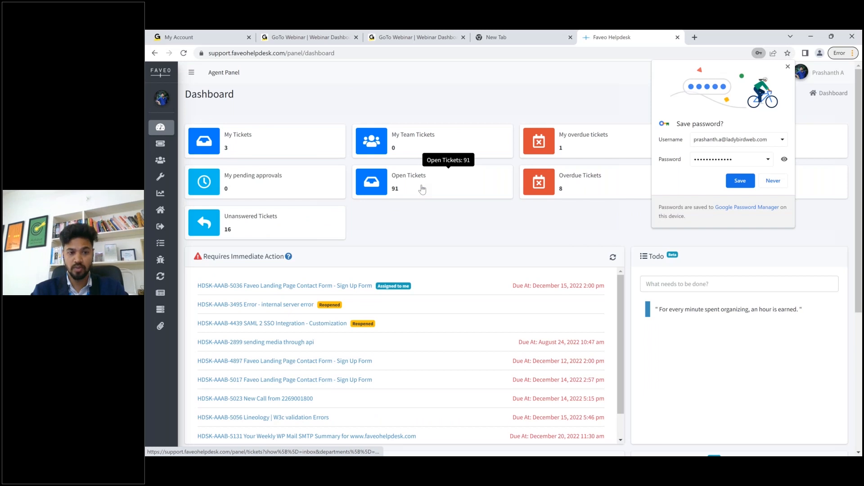
scroll(422, 189, down, 1)
scroll(449, 156, up, 1)
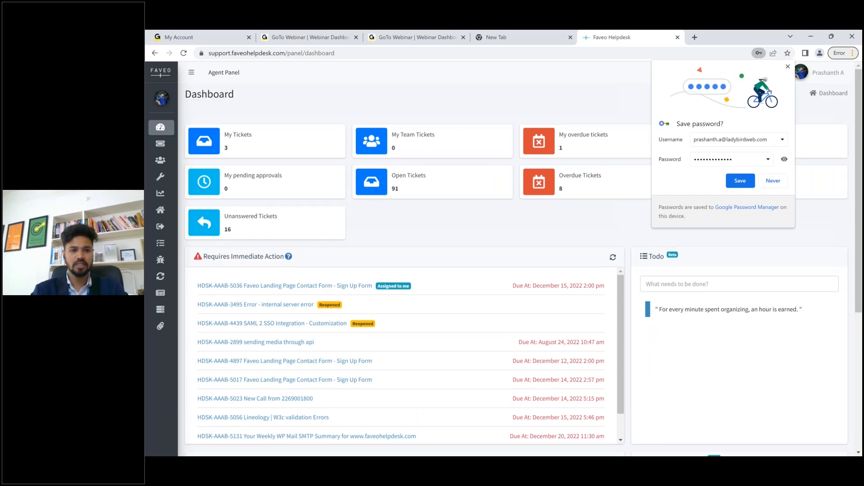
scroll(212, 164, down, 5)
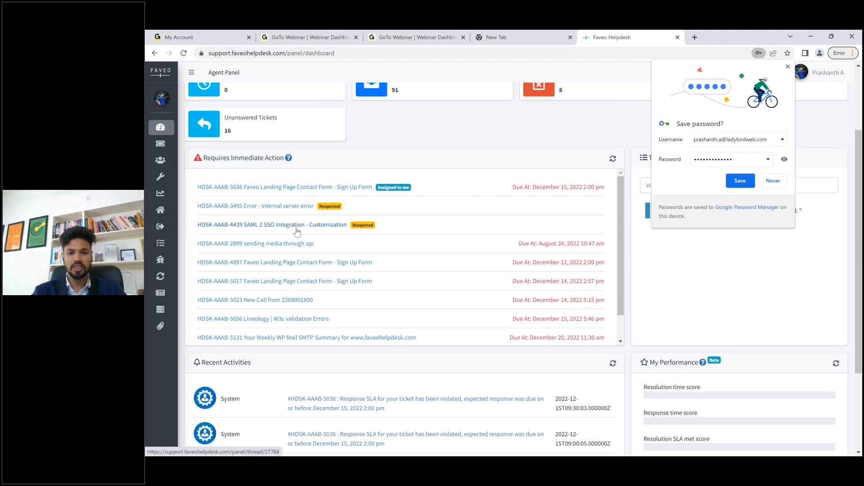
scroll(443, 175, down, 1)
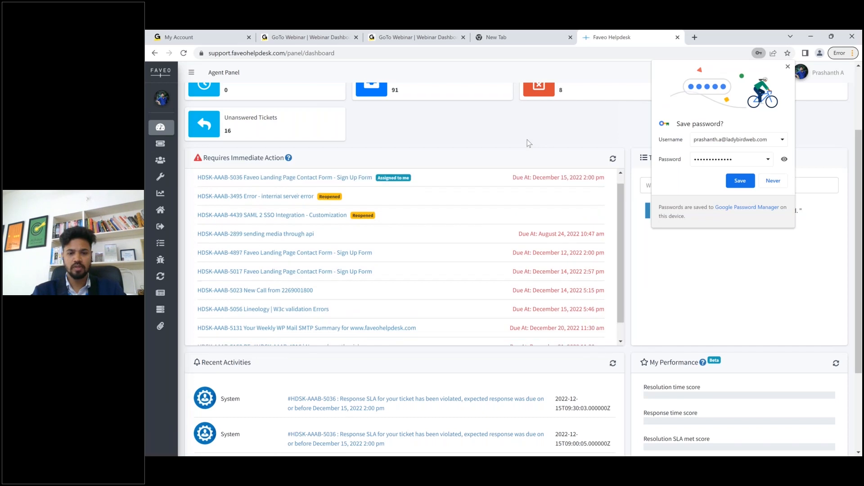
scroll(528, 139, up, 1)
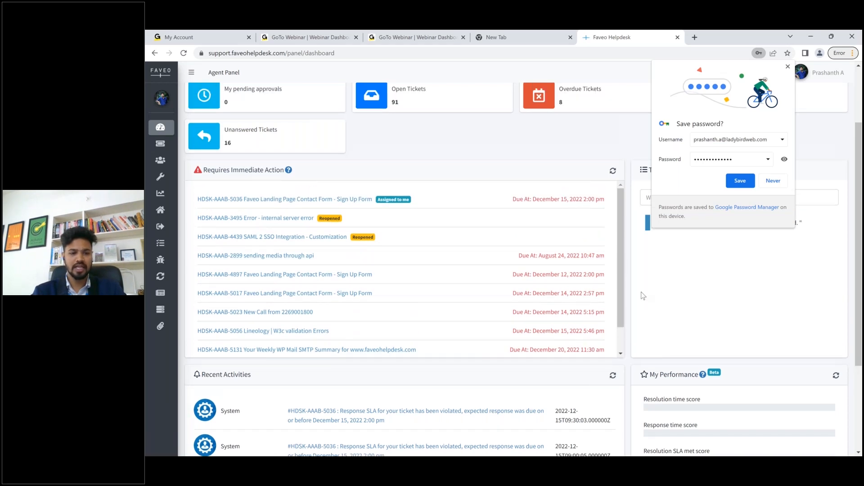
scroll(641, 293, down, 1)
scroll(642, 295, down, 1)
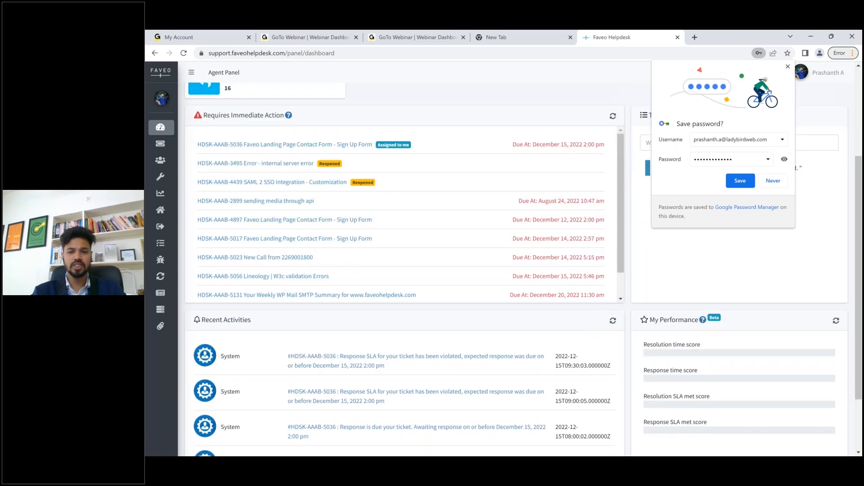
scroll(651, 242, down, 2)
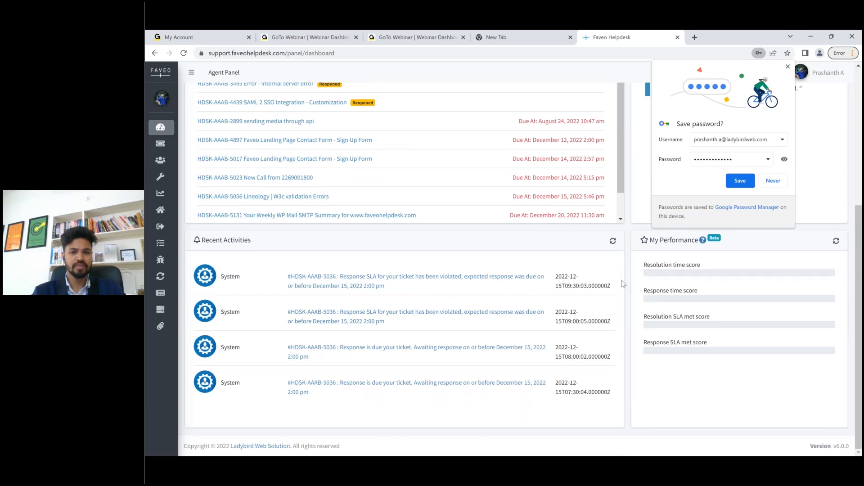
scroll(623, 284, up, 5)
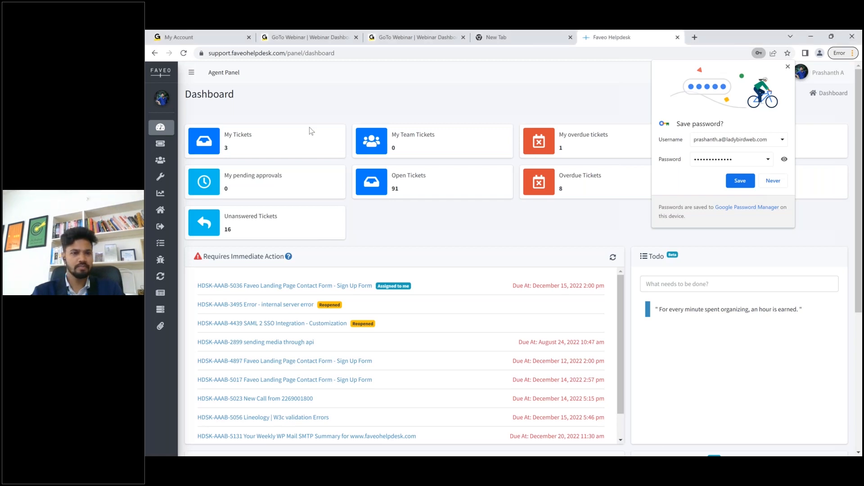
mouse_move(154, 141)
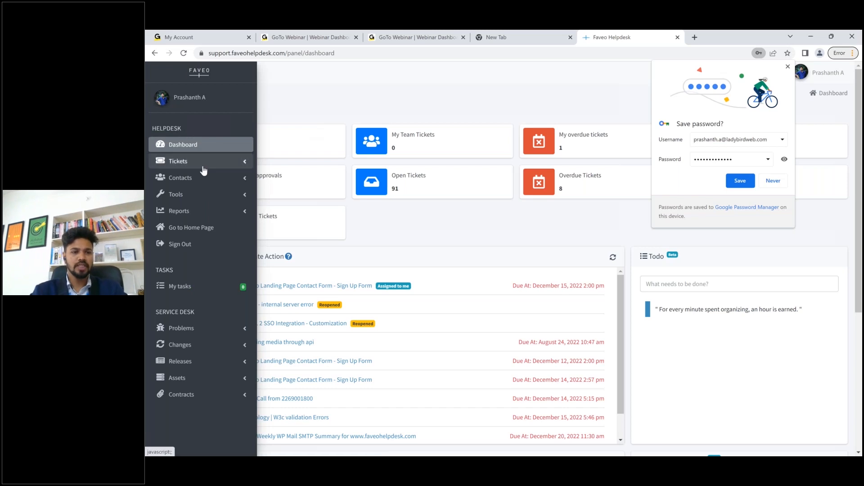
Expand Tickets in the left sidebar and show the all-department Inbox
click(202, 167)
click(205, 196)
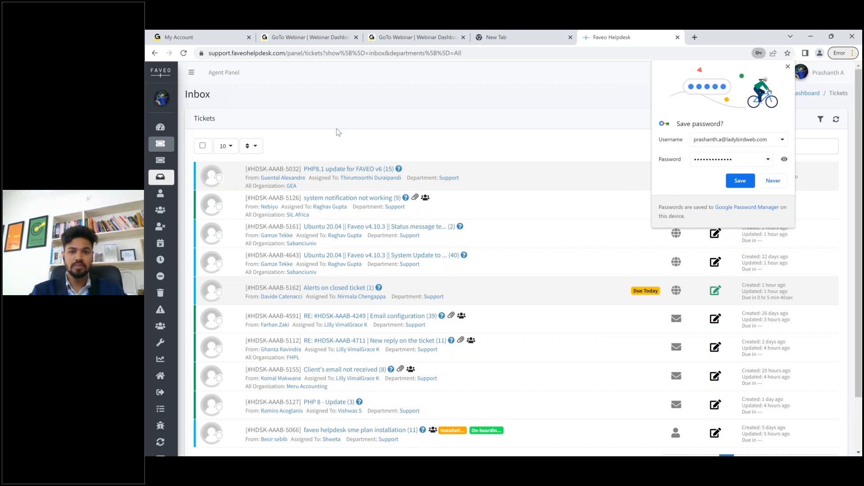
mouse_move(267, 174)
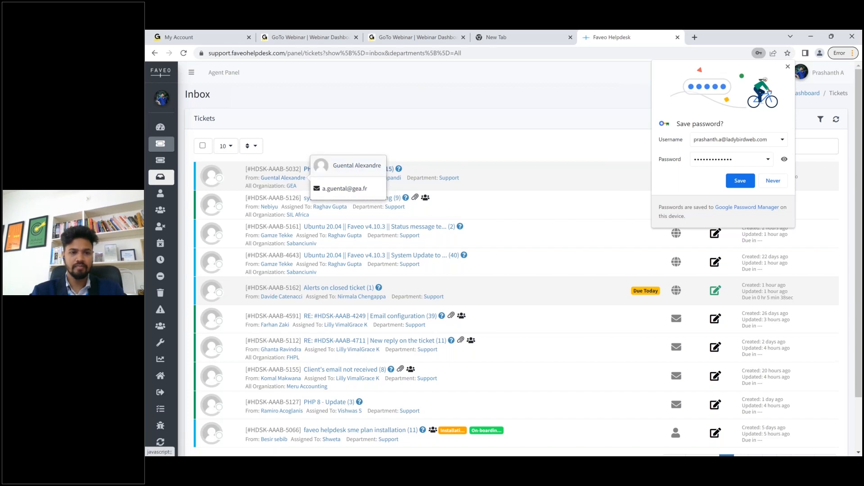
mouse_move(353, 180)
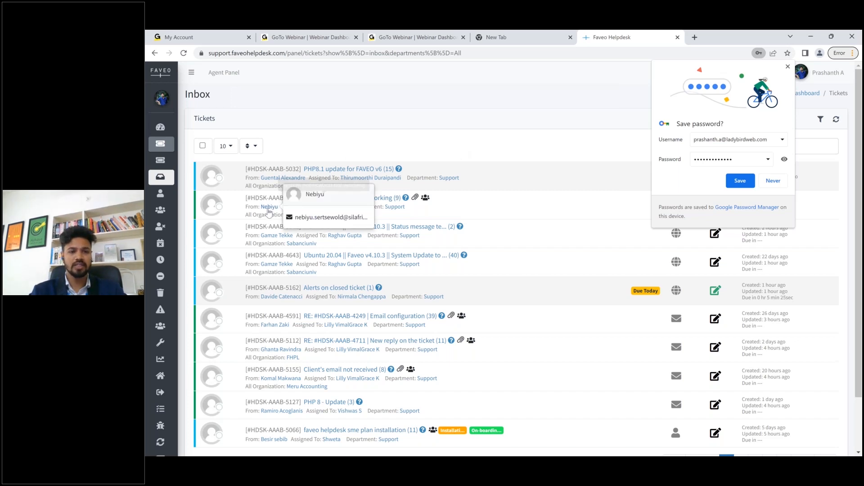
mouse_move(305, 182)
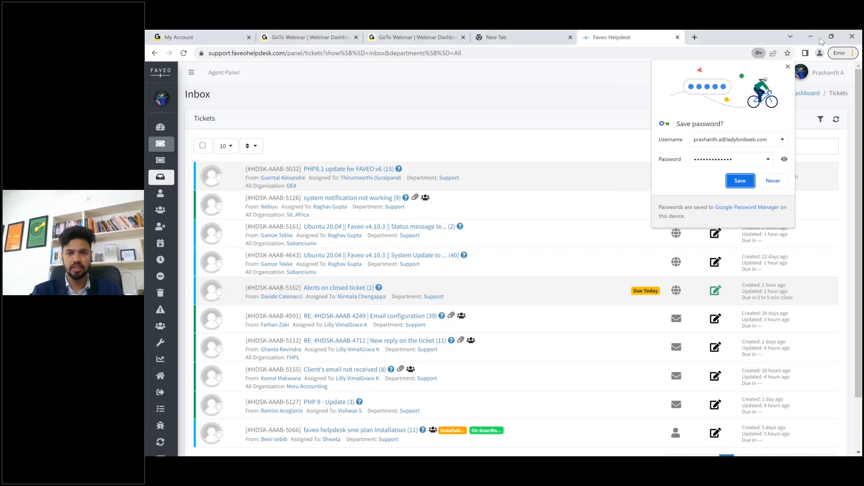
click(788, 67)
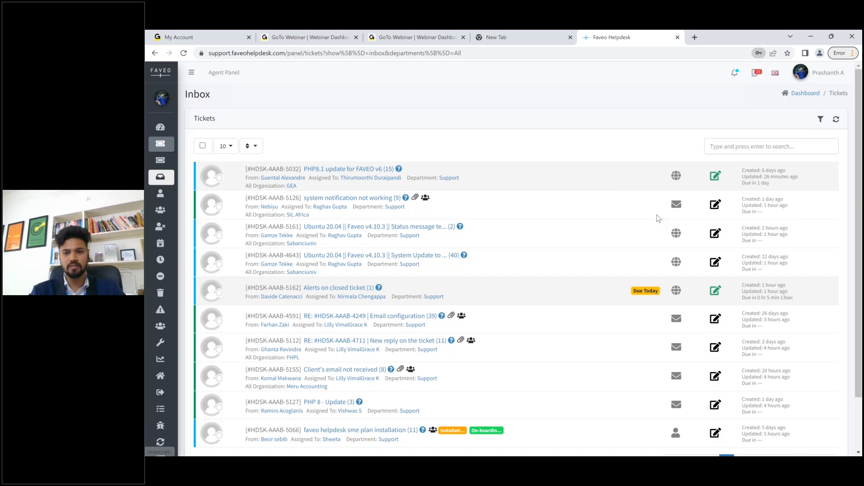
mouse_move(677, 176)
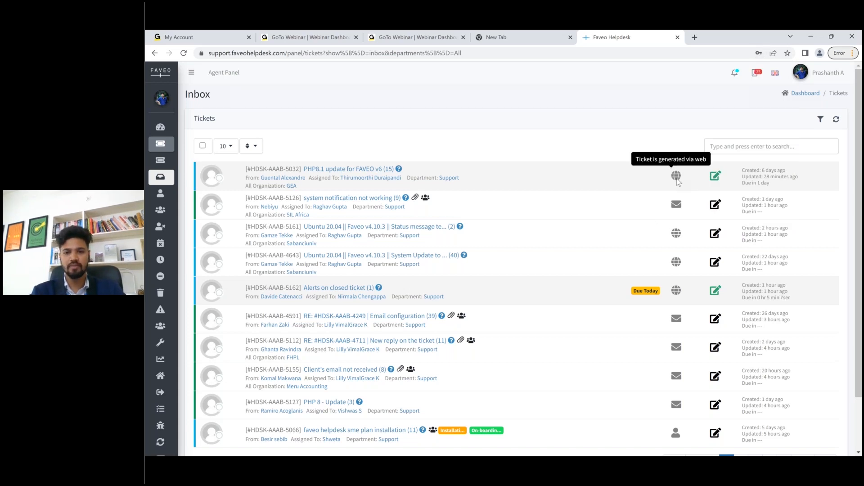
mouse_move(676, 207)
mouse_move(675, 437)
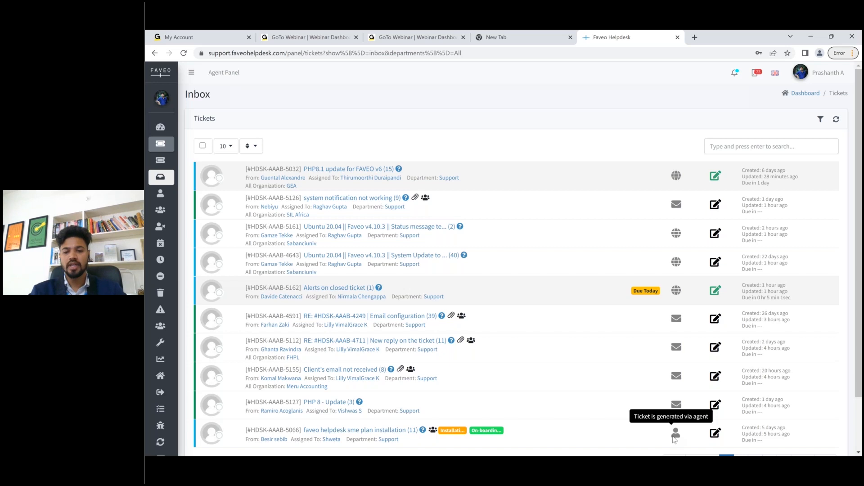
scroll(674, 439, down, 1)
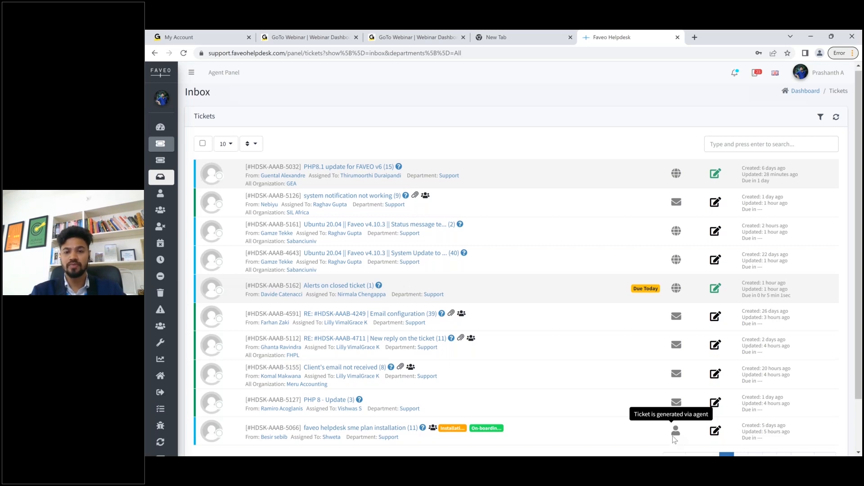
scroll(674, 439, up, 1)
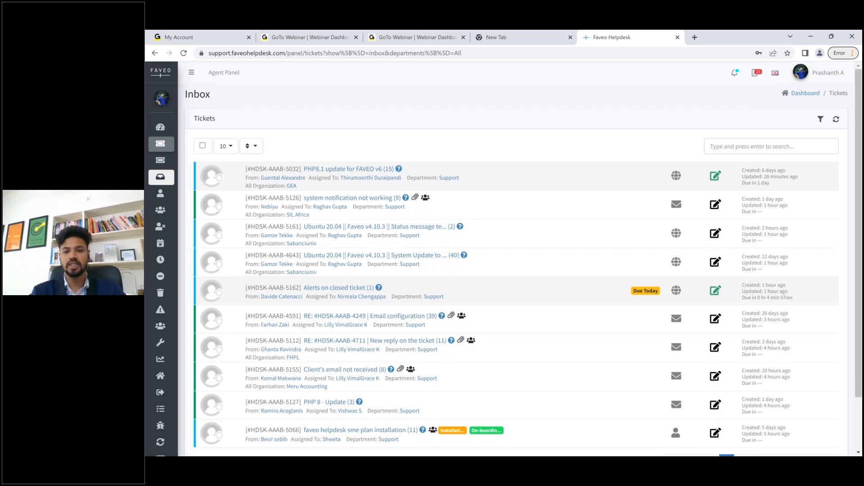
mouse_move(714, 176)
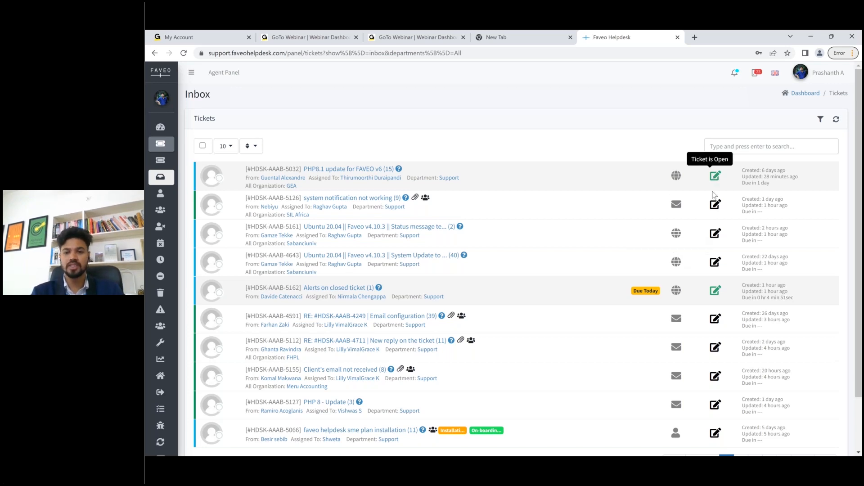
mouse_move(714, 207)
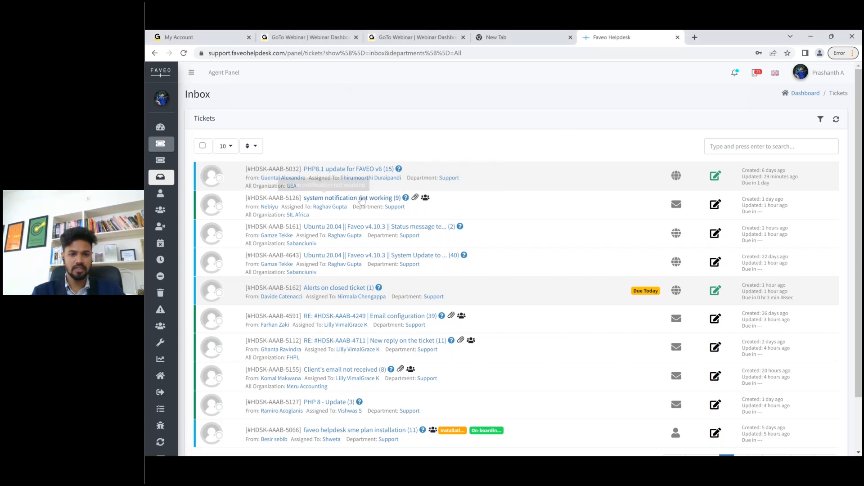
Open the 'PHP8.1 update for FAVEO v6' ticket and show its Ticket(s) Assigned dialog
click(367, 169)
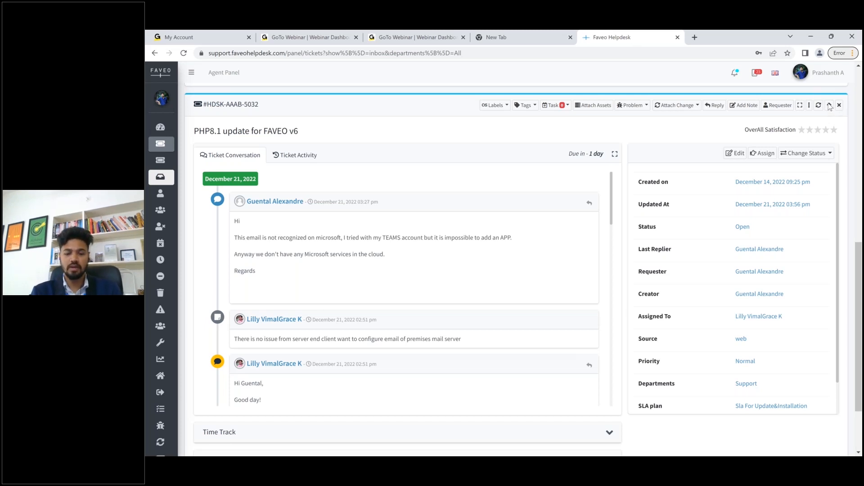
click(765, 154)
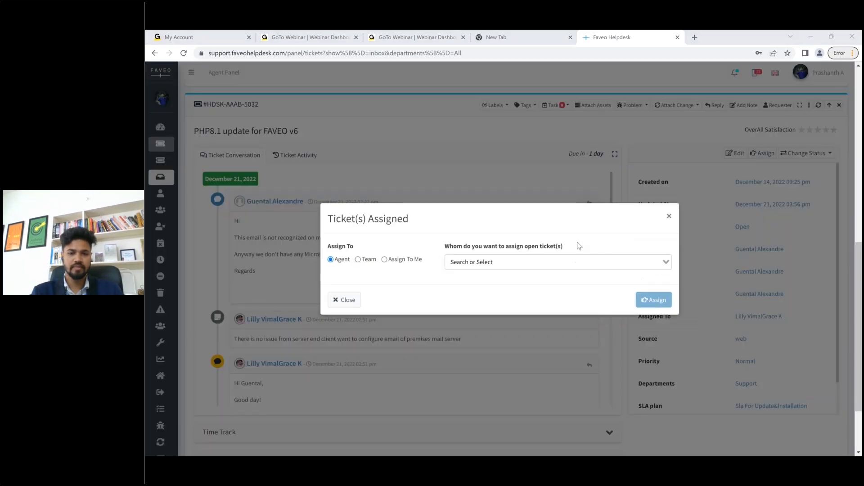
Look at the Agent, Team and Assign To Me options, then close the assignment dialog unused
click(518, 262)
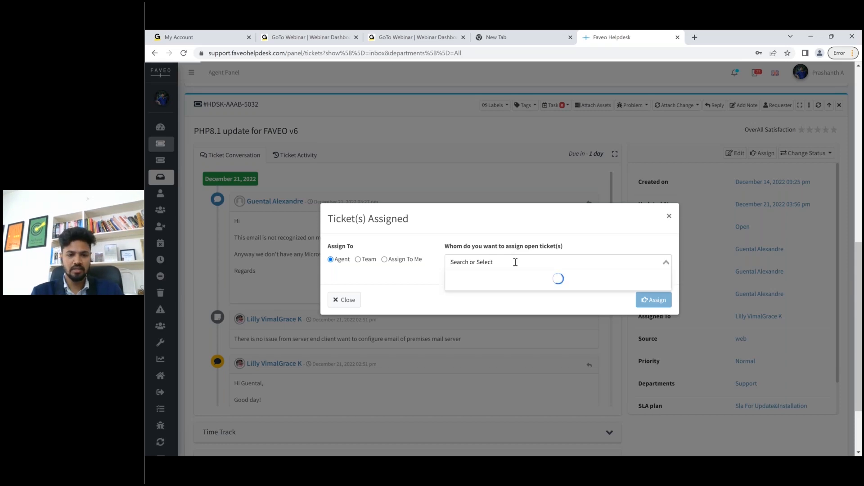
click(358, 261)
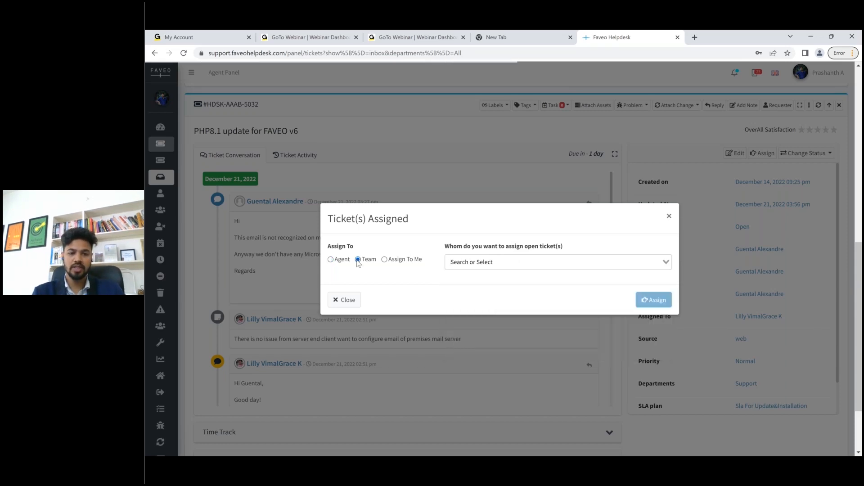
click(384, 260)
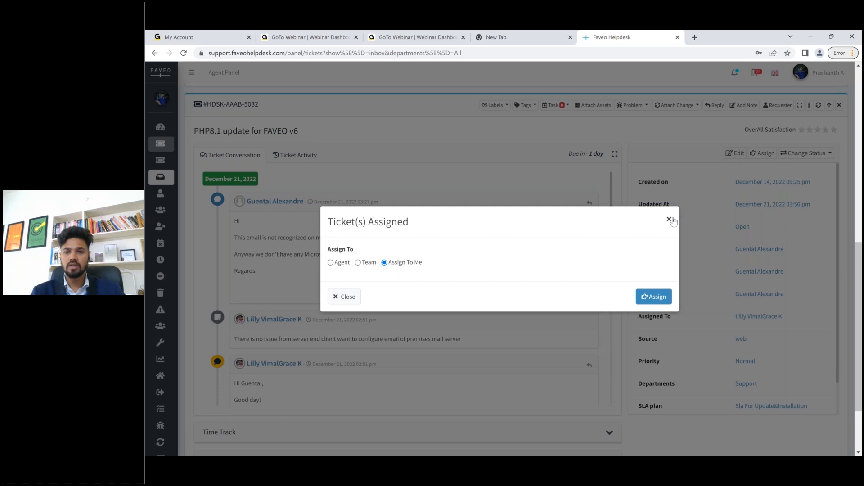
click(669, 220)
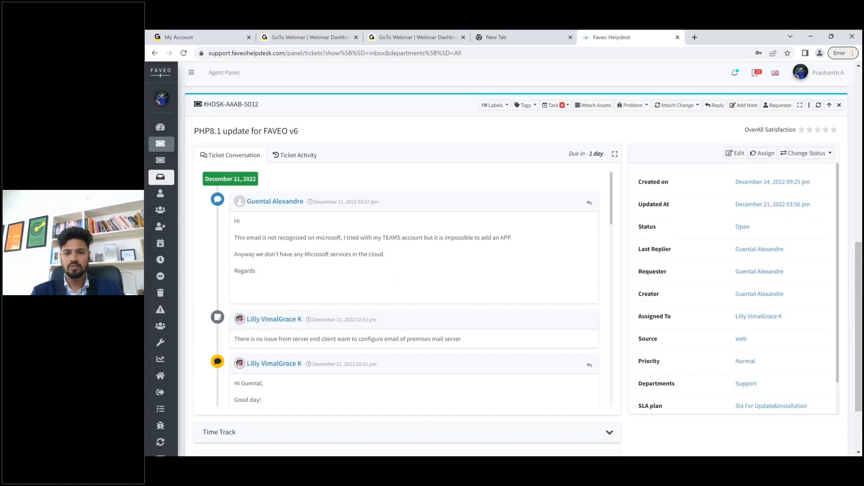
View the ticket status list and dismiss it, keeping the status Open
click(814, 158)
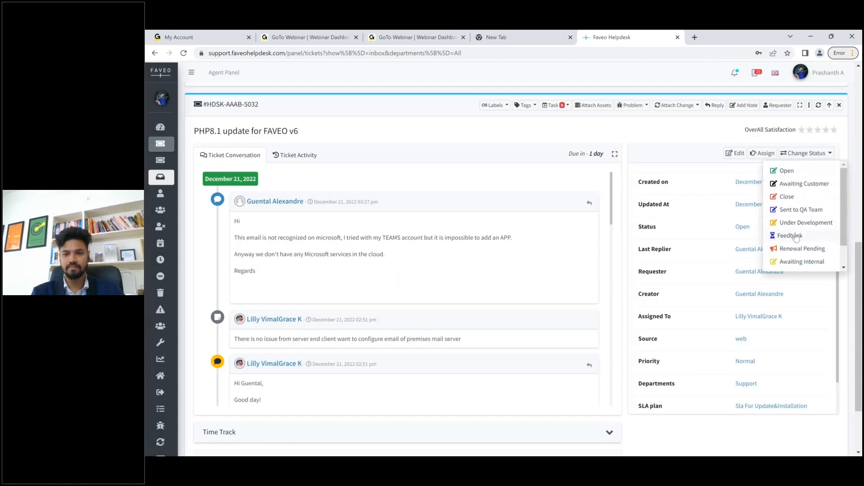
click(729, 144)
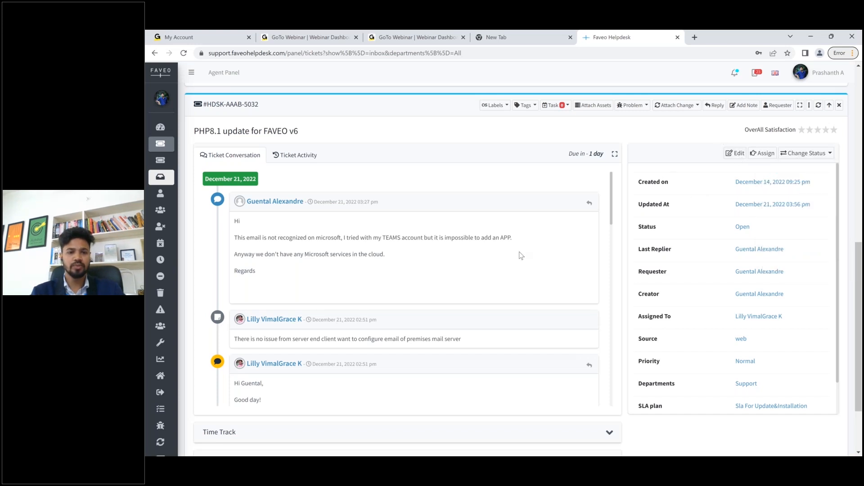
scroll(520, 252, down, 3)
scroll(519, 252, up, 3)
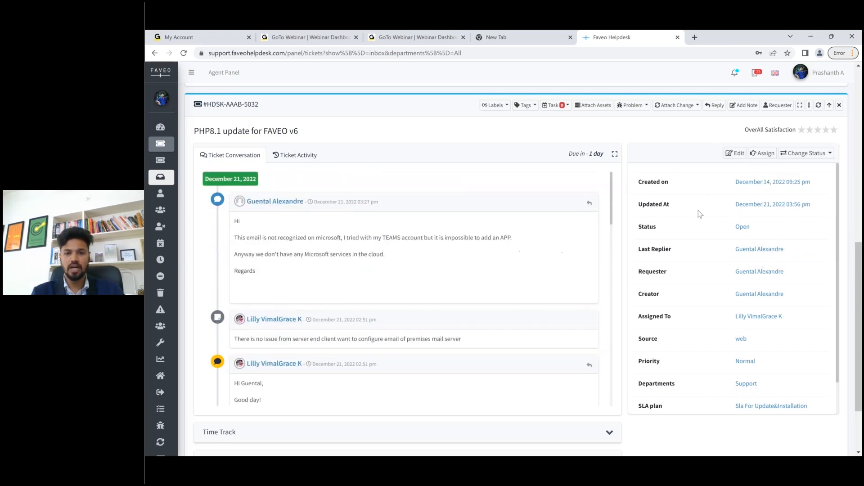
click(737, 154)
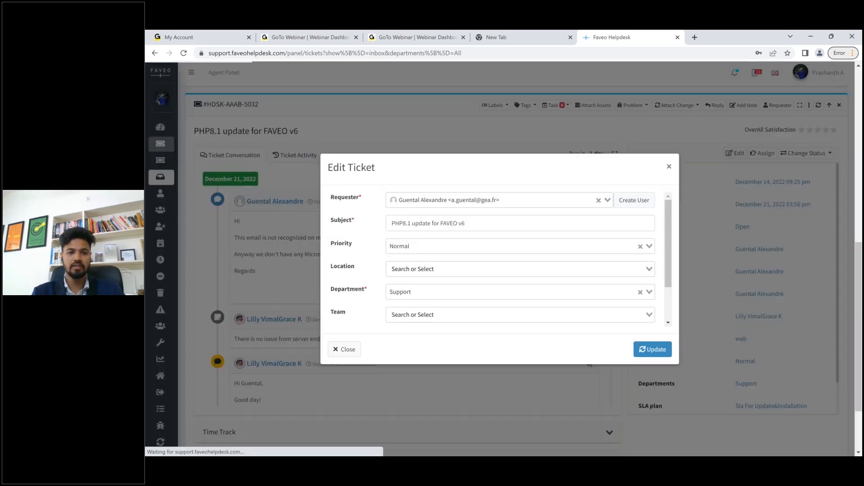
scroll(495, 257, down, 1)
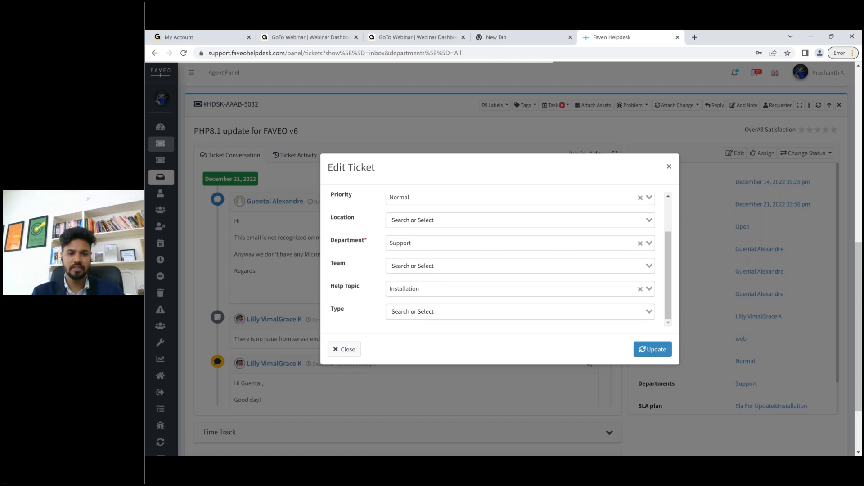
scroll(414, 272, up, 1)
scroll(414, 272, down, 1)
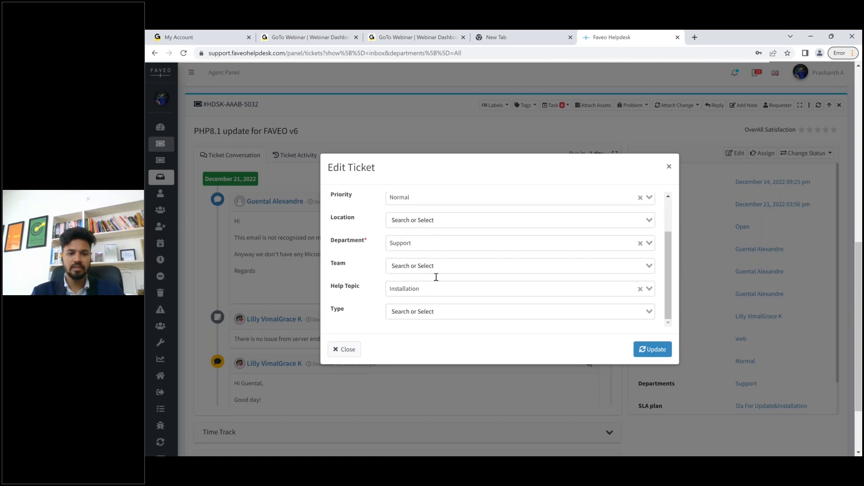
scroll(422, 308, up, 1)
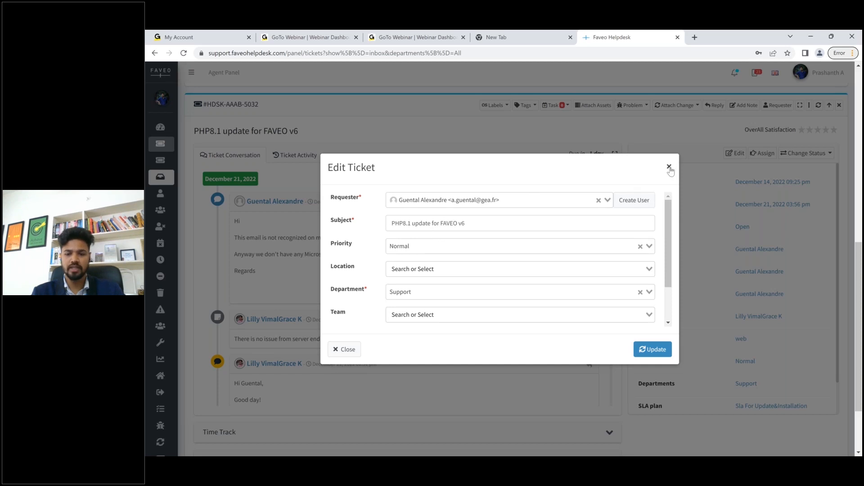
click(669, 167)
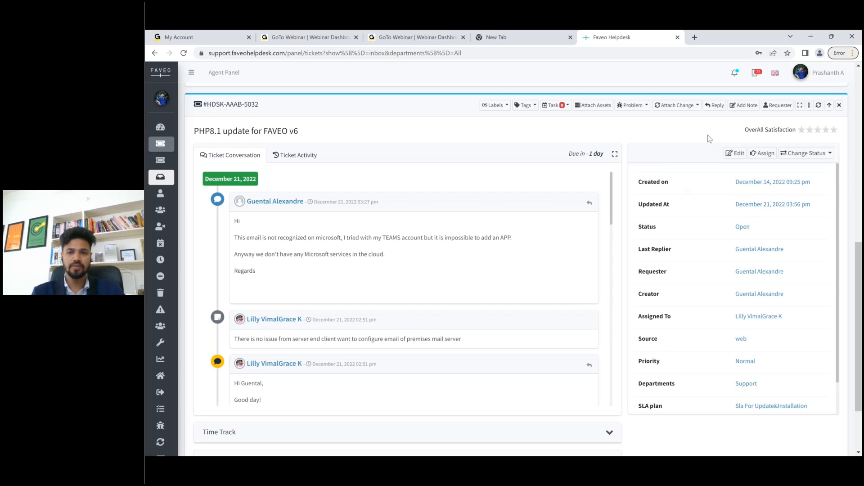
Start an empty internal note on the PHP8.1 update ticket with Add Note
click(743, 108)
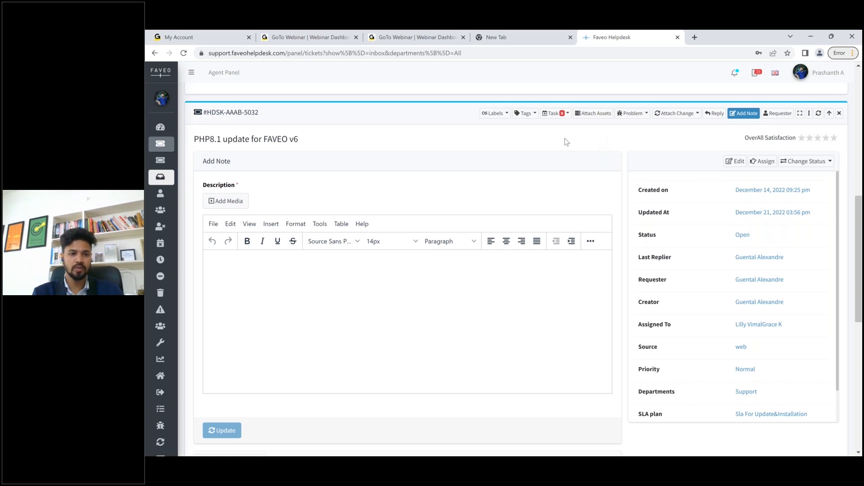
mouse_move(215, 272)
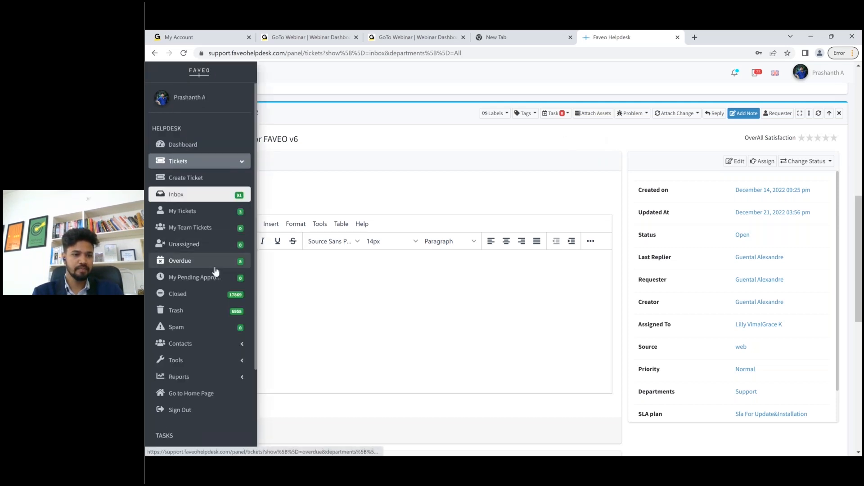
scroll(214, 273, down, 3)
Expand Contacts, open All Contacts in new tabs and switch to the contacts tab
click(213, 273)
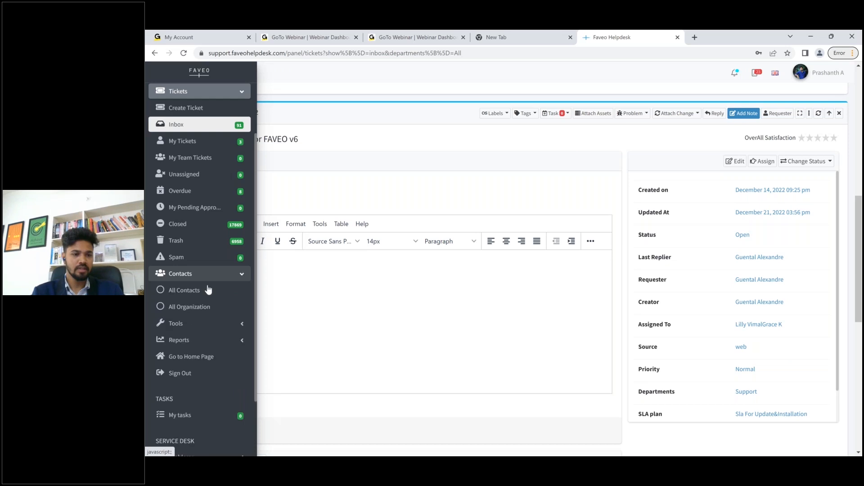
middle_click(201, 297)
middle_click(218, 307)
key(ctrl+Tab)
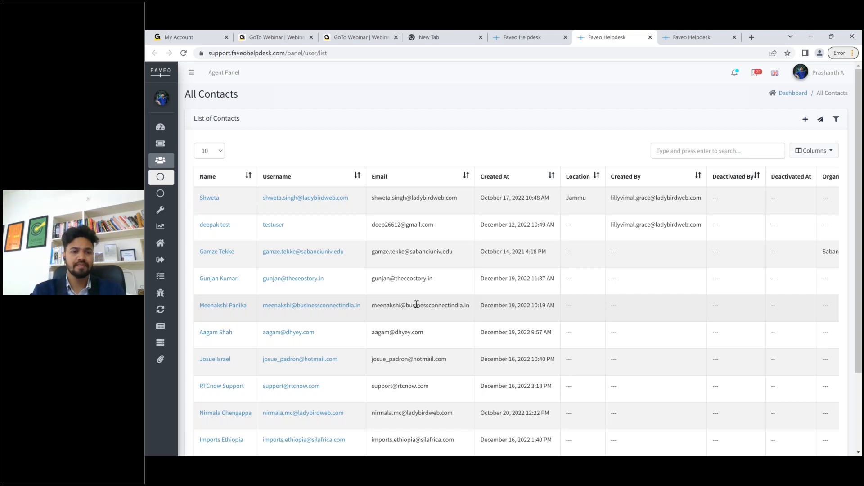
Try the first contact's profile, leave the permission-denied page, and reopen All Contacts
click(318, 198)
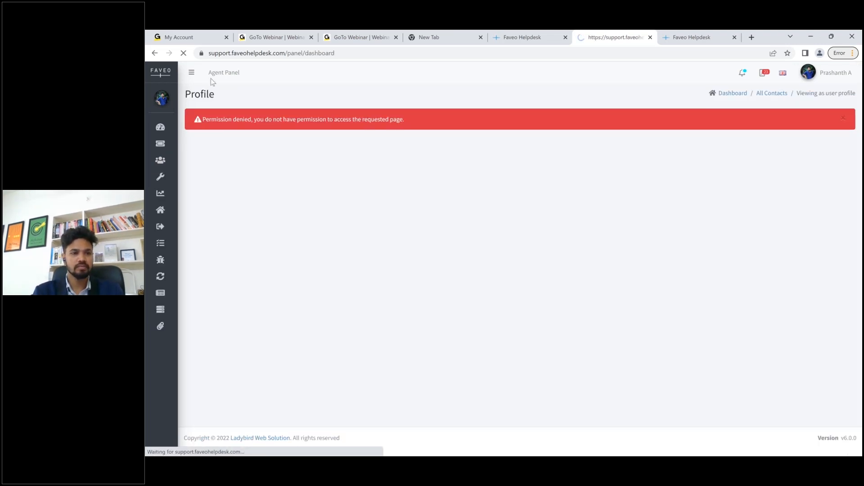
click(156, 54)
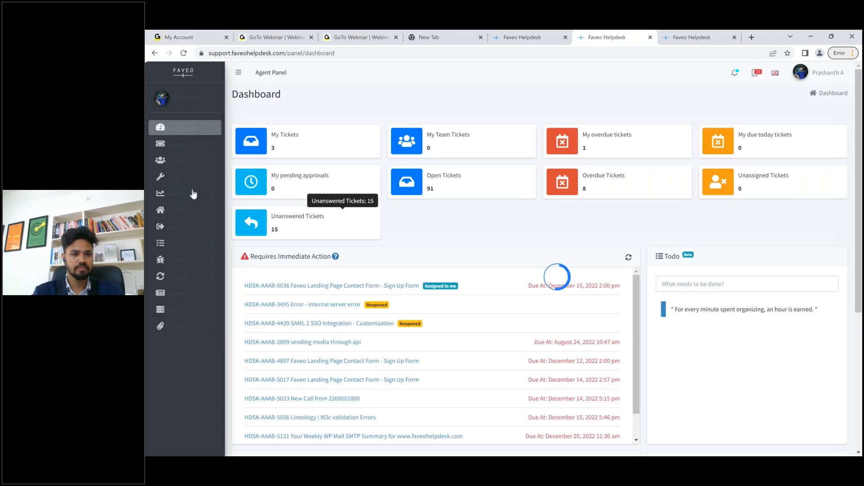
mouse_move(189, 200)
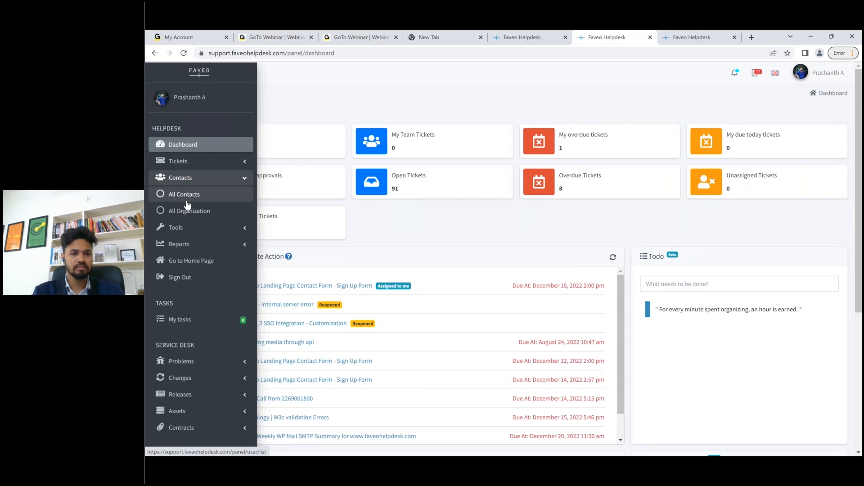
click(187, 201)
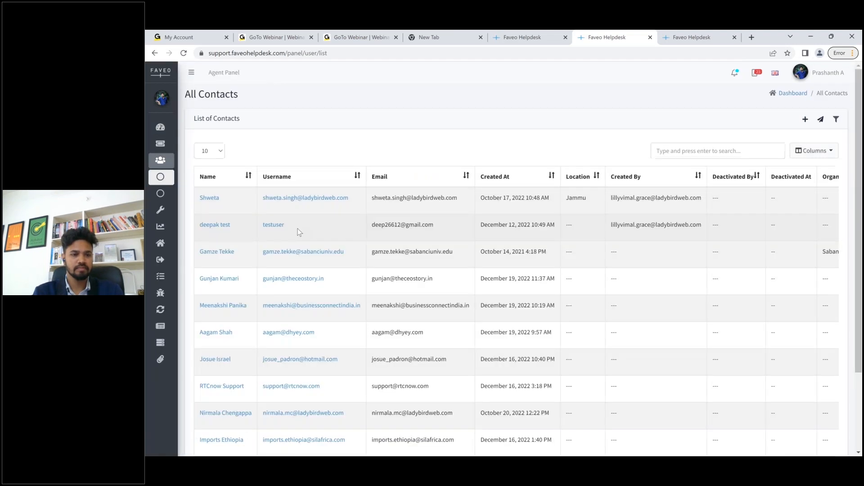
Open the third contact's profile and look over its details
click(279, 254)
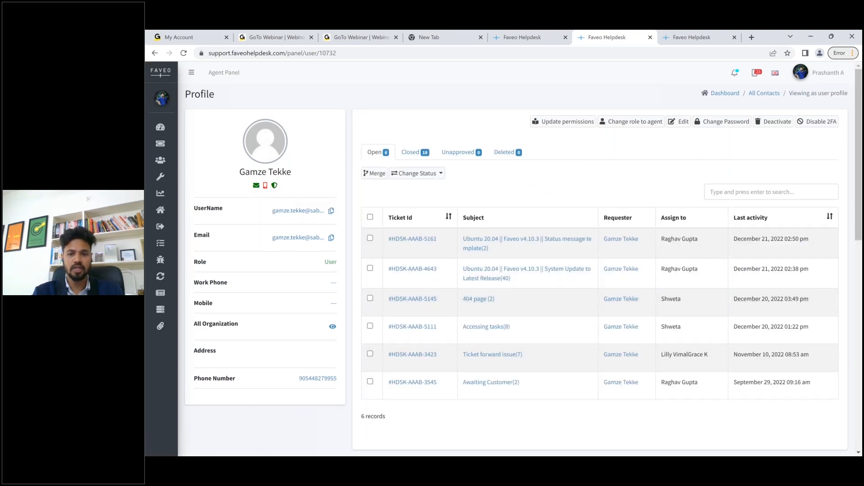
scroll(513, 261, down, 1)
scroll(513, 261, down, 2)
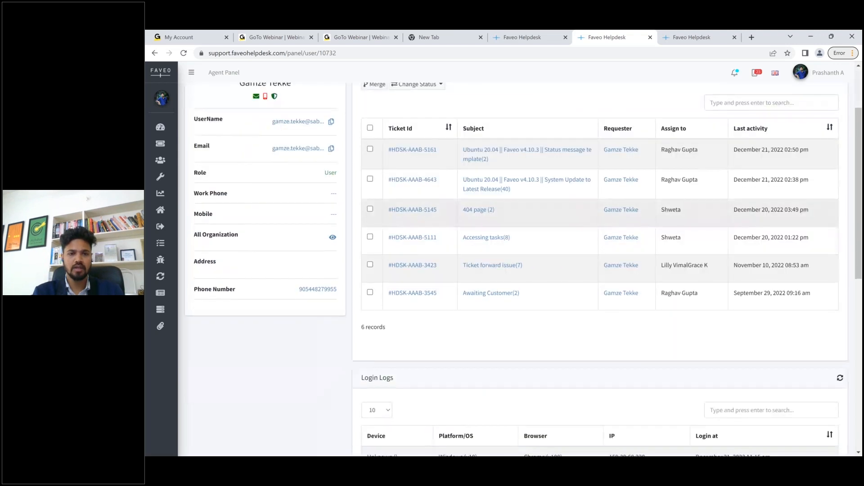
scroll(513, 261, up, 3)
Review the contact's closed tickets, then switch to the Organization directory tab
click(415, 153)
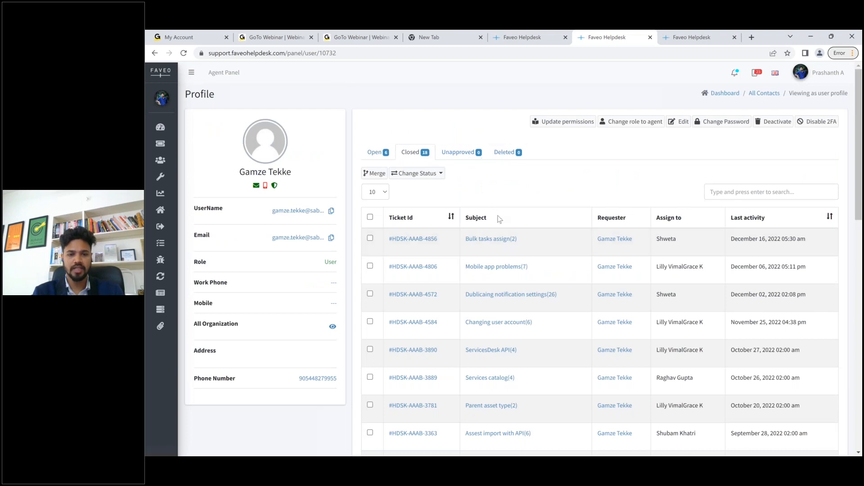
scroll(499, 220, down, 3)
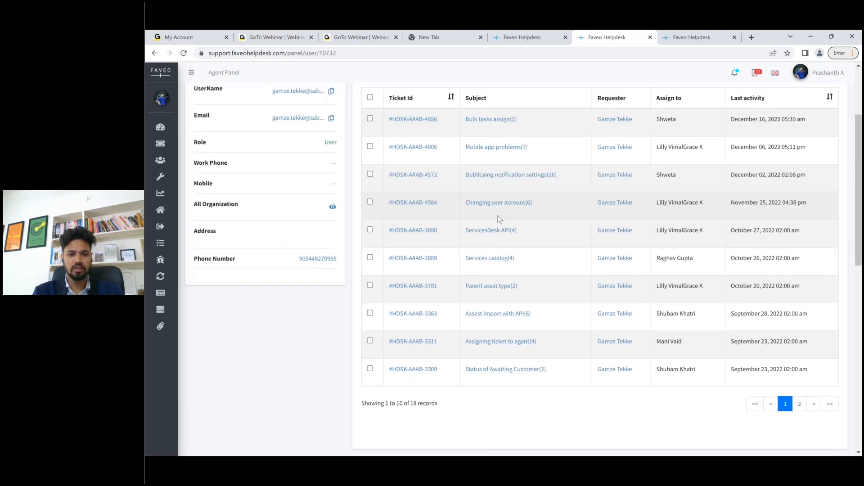
scroll(499, 220, down, 6)
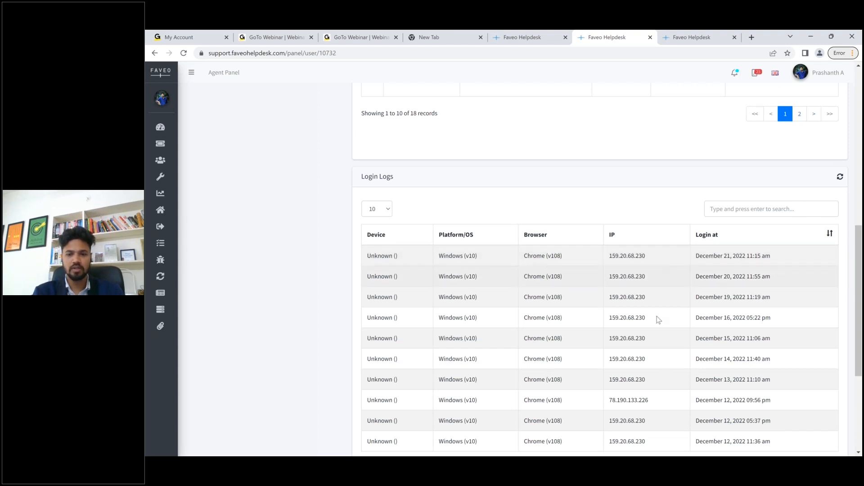
scroll(647, 318, up, 1)
scroll(647, 317, up, 3)
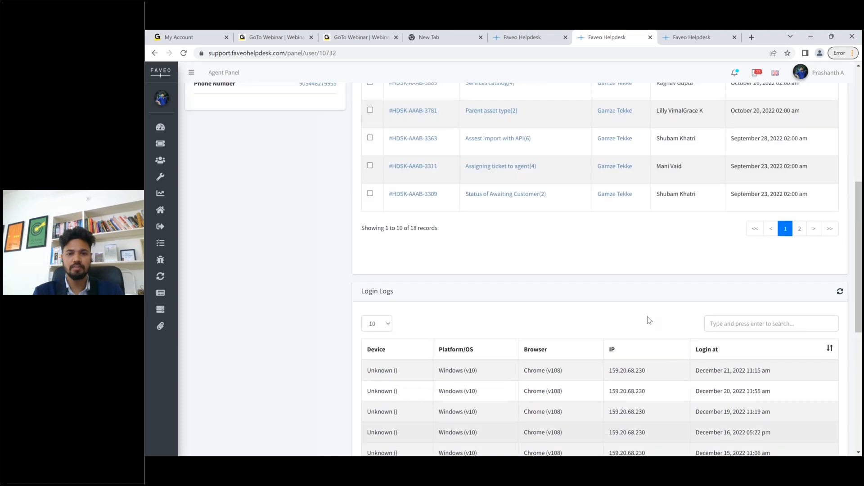
scroll(647, 317, up, 6)
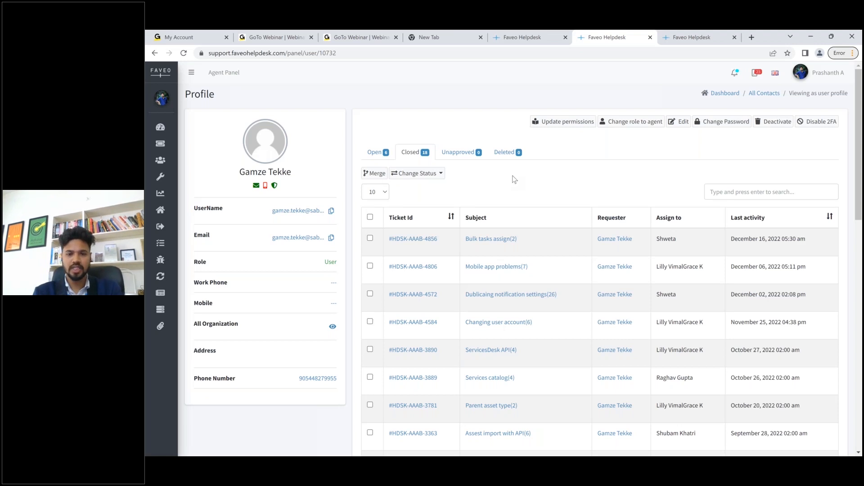
click(692, 37)
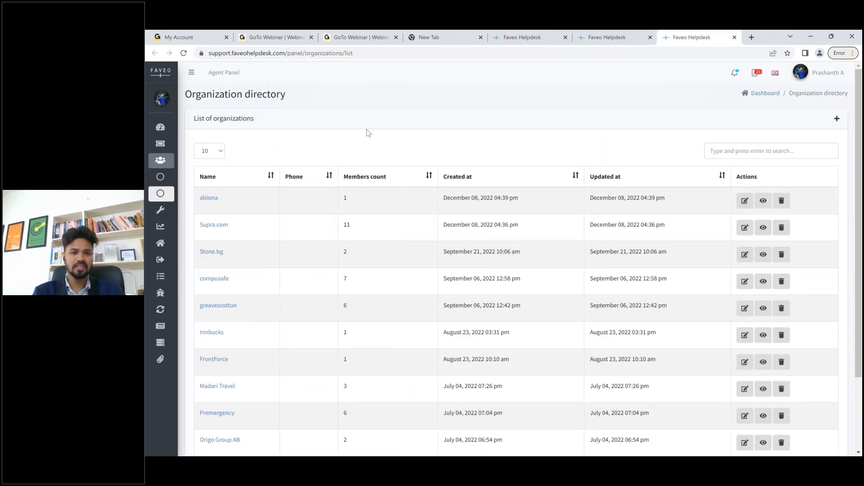
Open the Supra.com organization profile and browse its supra.com.pe domain and contacts table
click(211, 225)
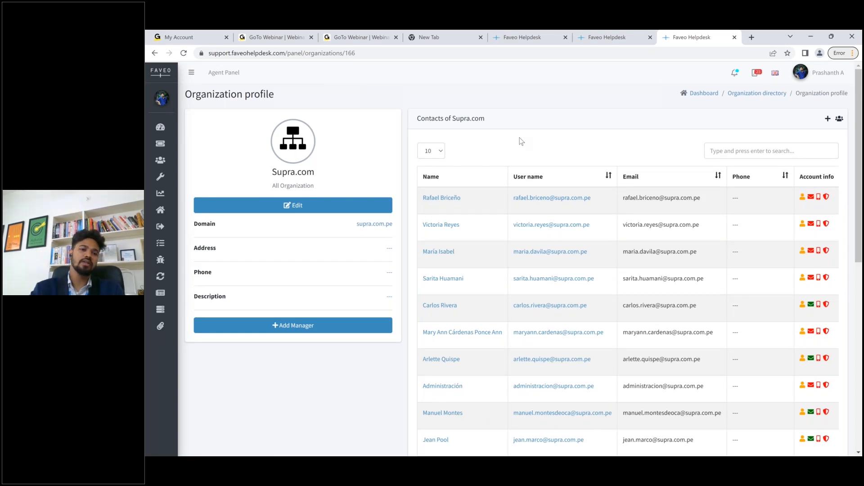
drag(328, 174, 271, 173)
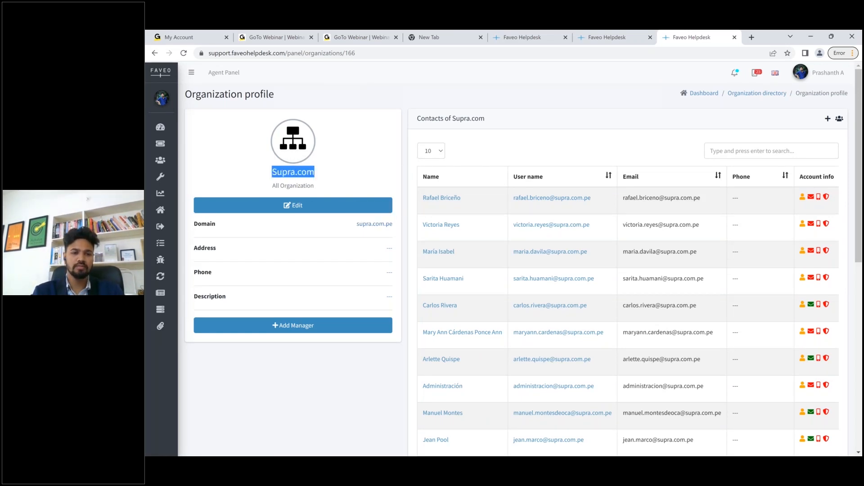
click(376, 187)
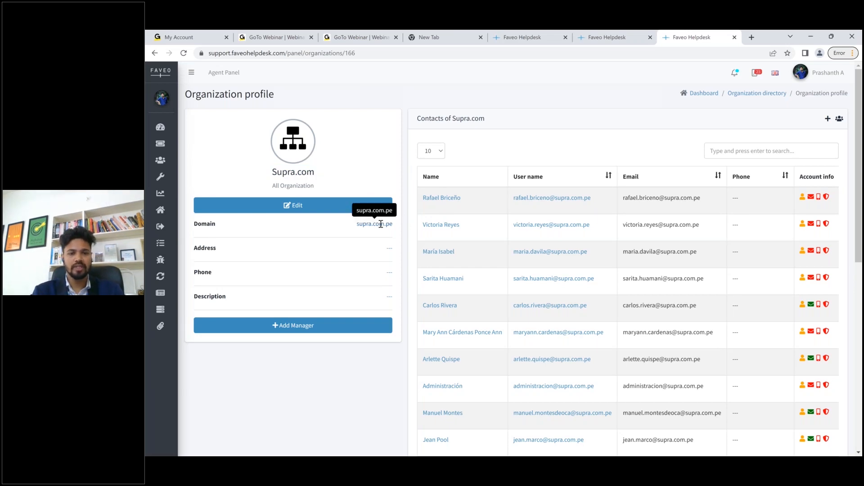
scroll(493, 287, down, 3)
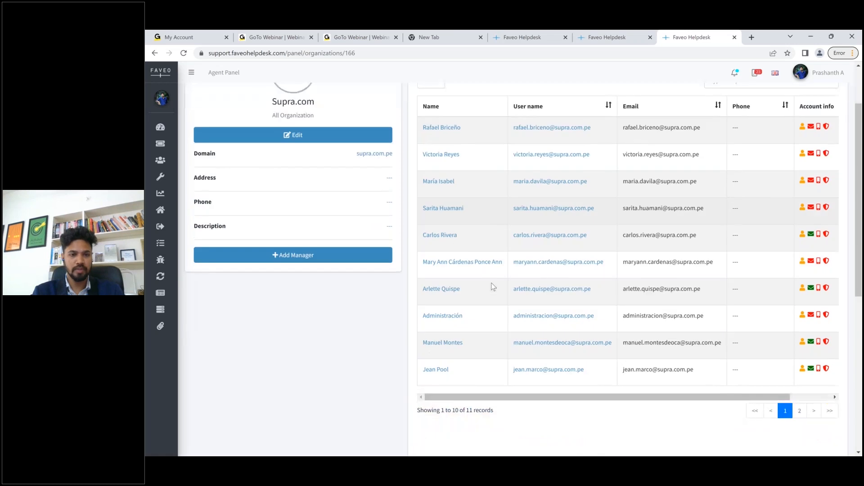
scroll(569, 222, up, 3)
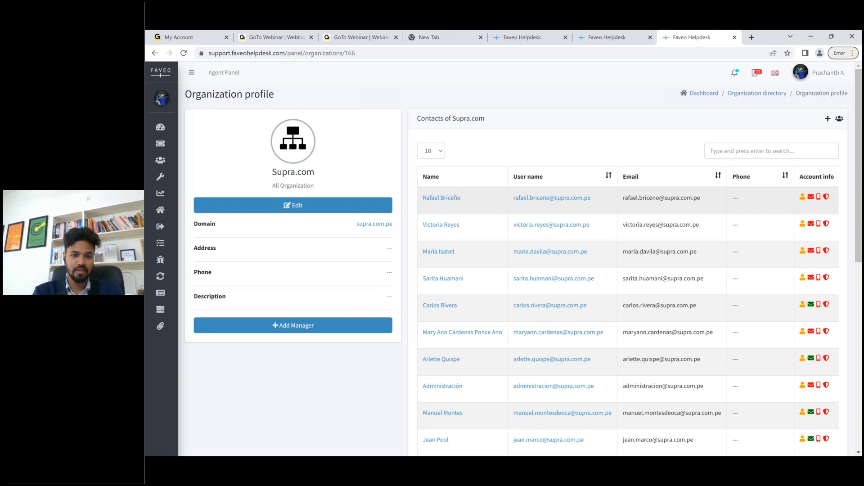
scroll(517, 259, down, 1)
scroll(518, 259, up, 1)
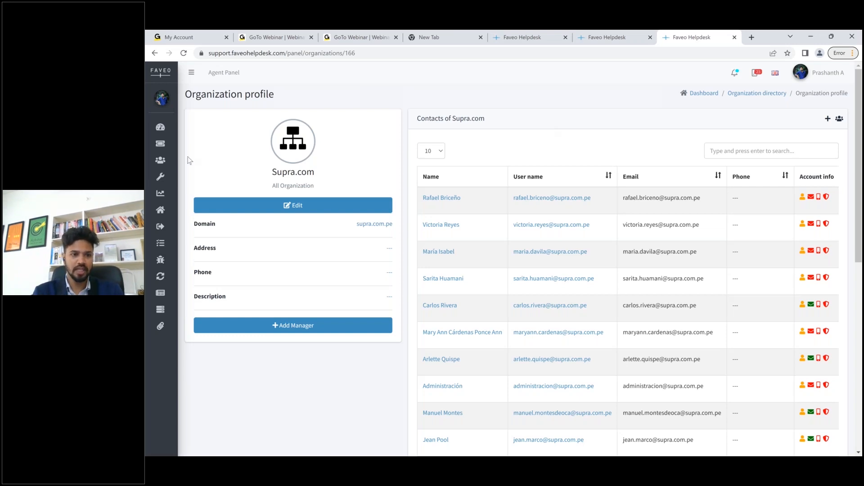
Go to Reports > Helpdesk Reports and open the Helpdesk In-Depth report
mouse_move(171, 207)
click(200, 215)
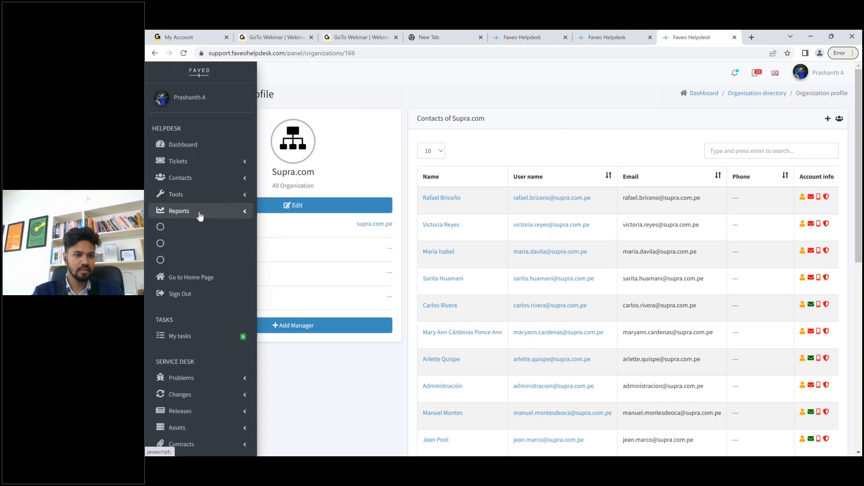
click(209, 230)
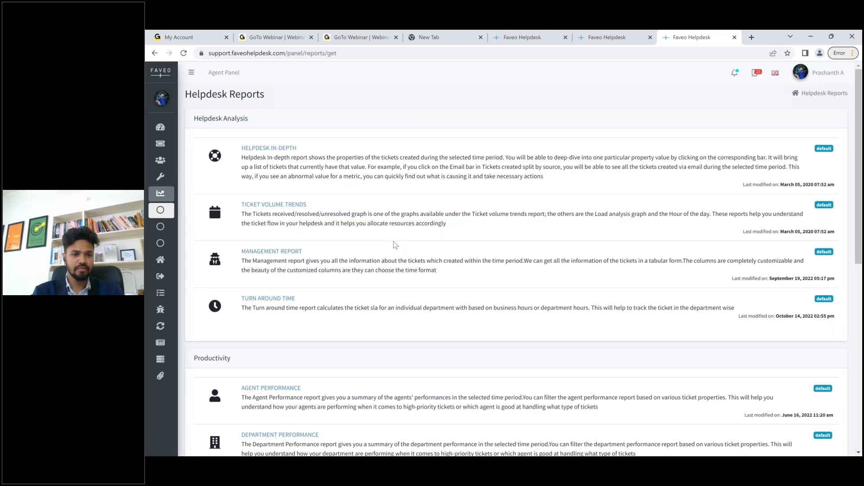
scroll(394, 244, down, 4)
scroll(393, 244, up, 2)
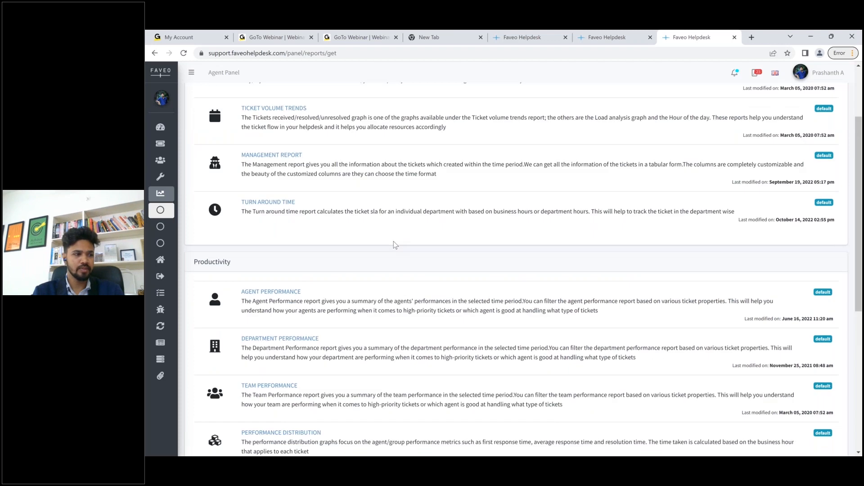
scroll(394, 243, down, 1)
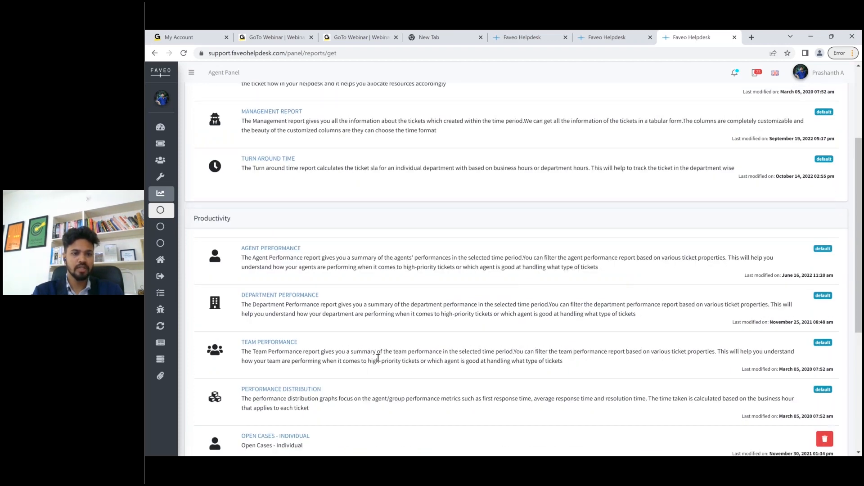
scroll(378, 357, up, 4)
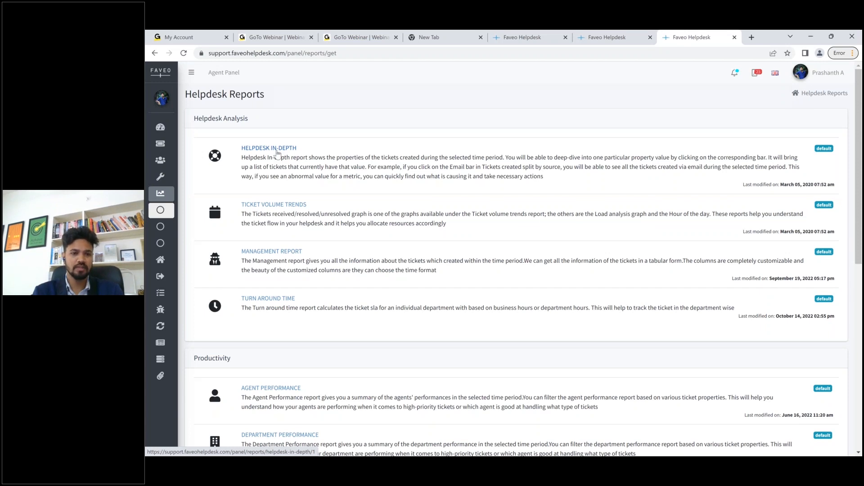
click(277, 153)
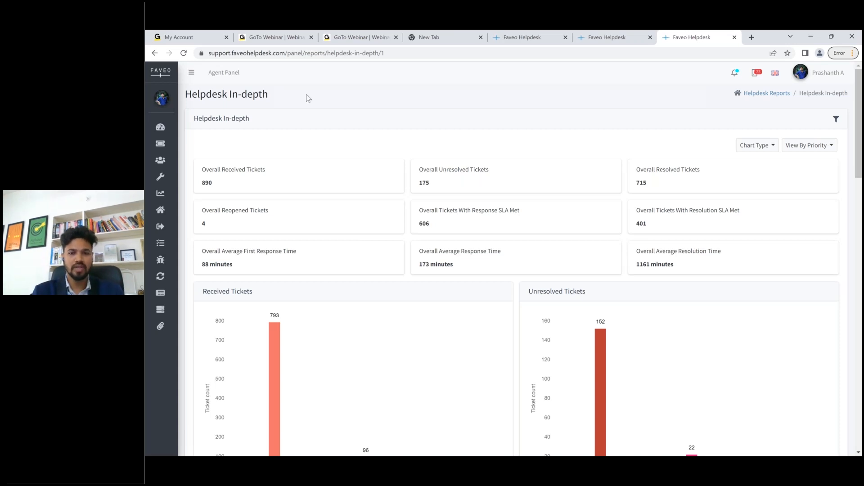
Switch the report's ticket charts to View By Pie
scroll(308, 98, down, 1)
scroll(308, 98, up, 1)
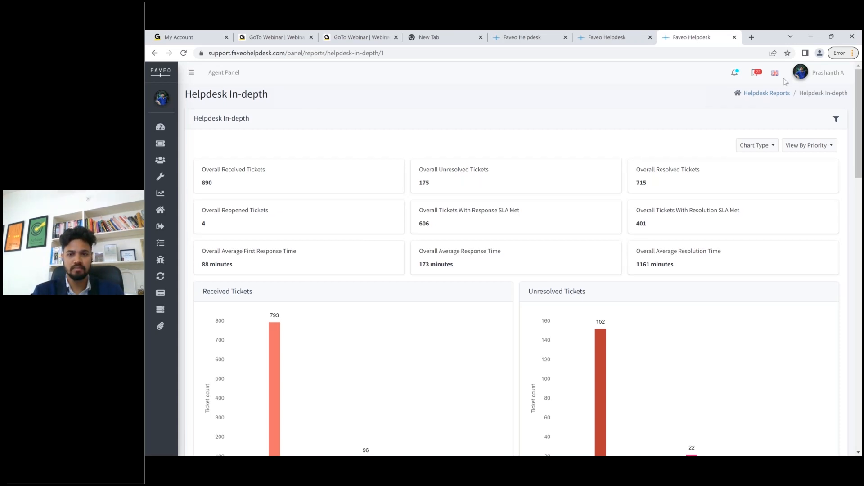
click(767, 151)
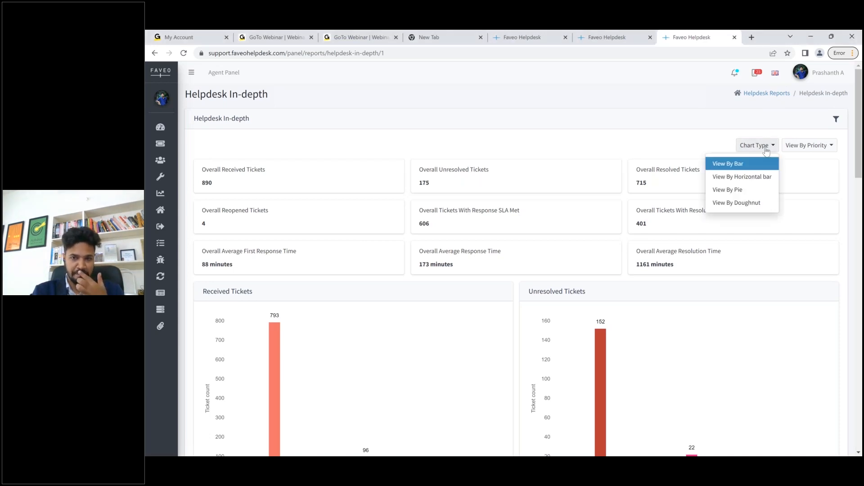
click(738, 192)
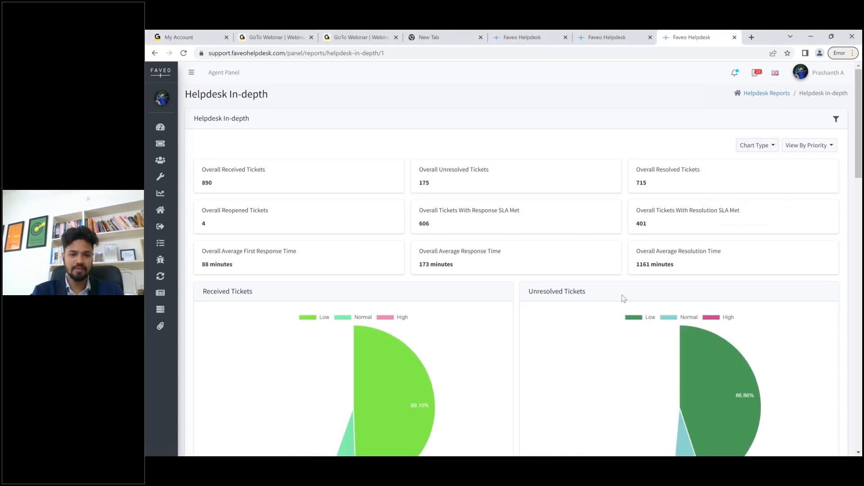
Bring up the Apply Filter panel listing Requester, Priority and Status
scroll(624, 298, down, 4)
scroll(622, 293, up, 4)
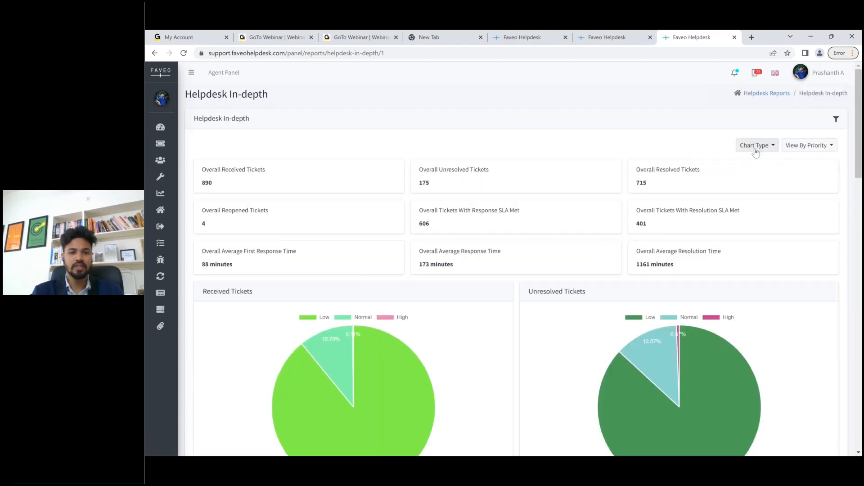
click(836, 120)
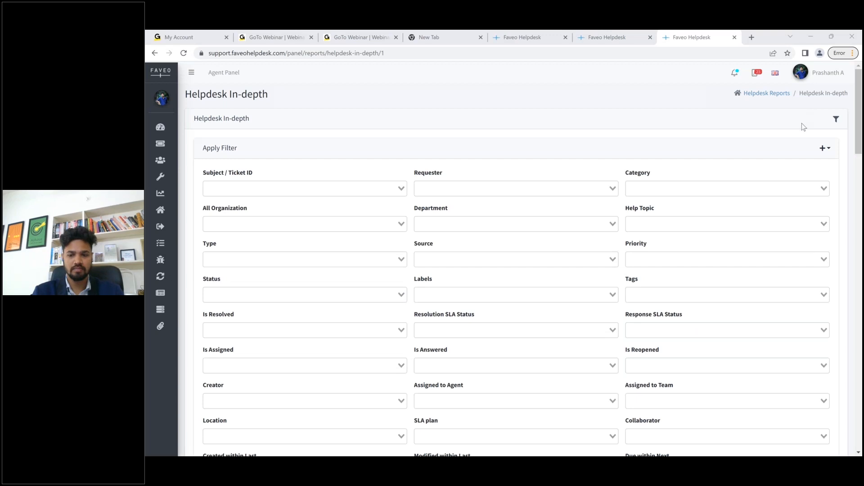
Choose PROTOACT DIGITAL NETWORK PVT LTD as the organization filter
click(632, 158)
scroll(421, 325, down, 5)
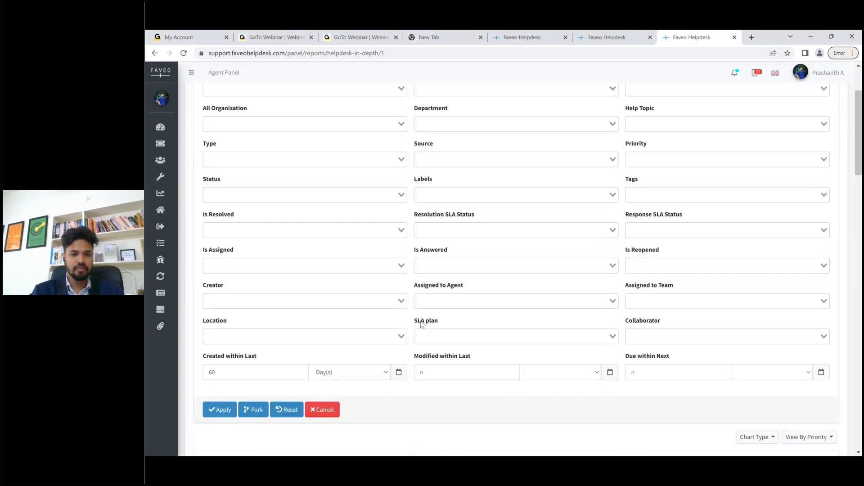
scroll(421, 324, up, 5)
click(401, 224)
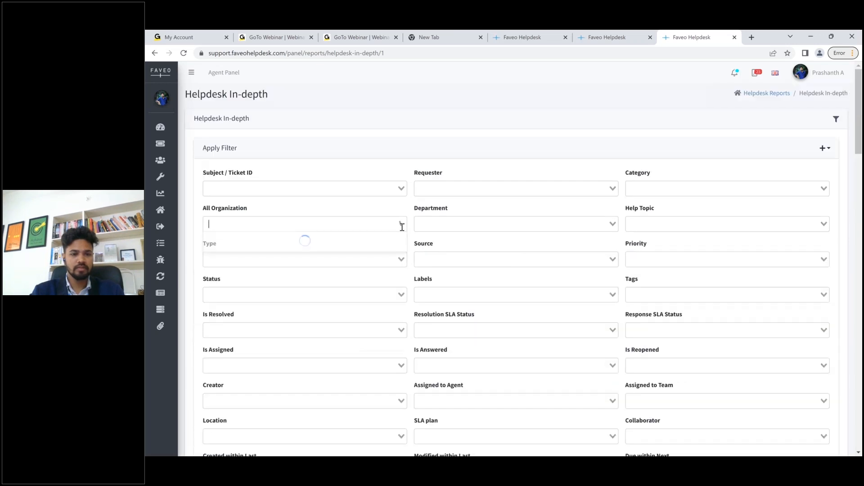
click(284, 238)
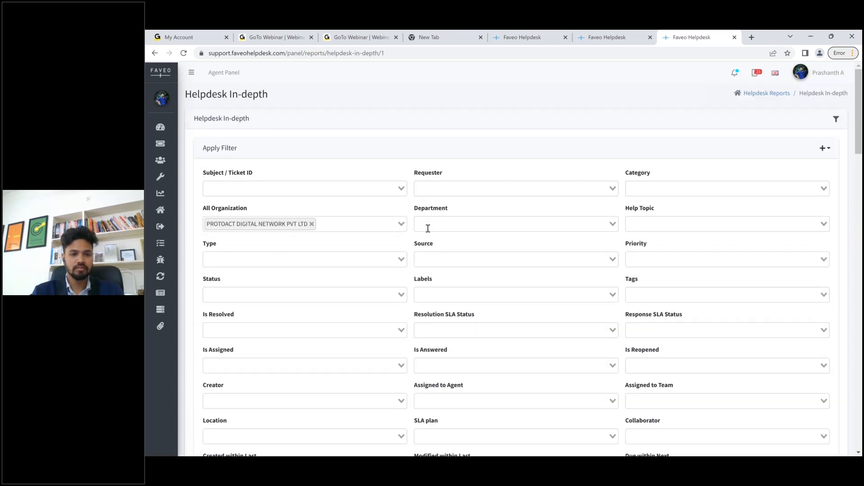
Try the Created within Last and date-range creation options, then close the filter panel
scroll(427, 228, down, 3)
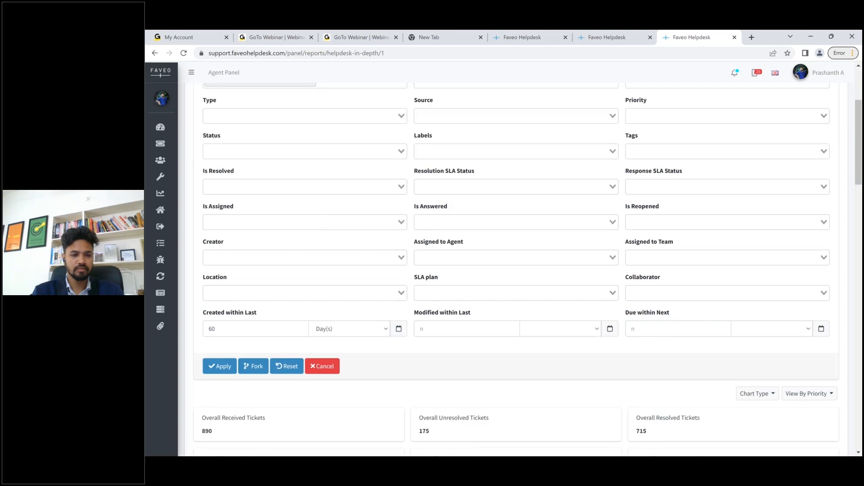
click(400, 326)
click(336, 325)
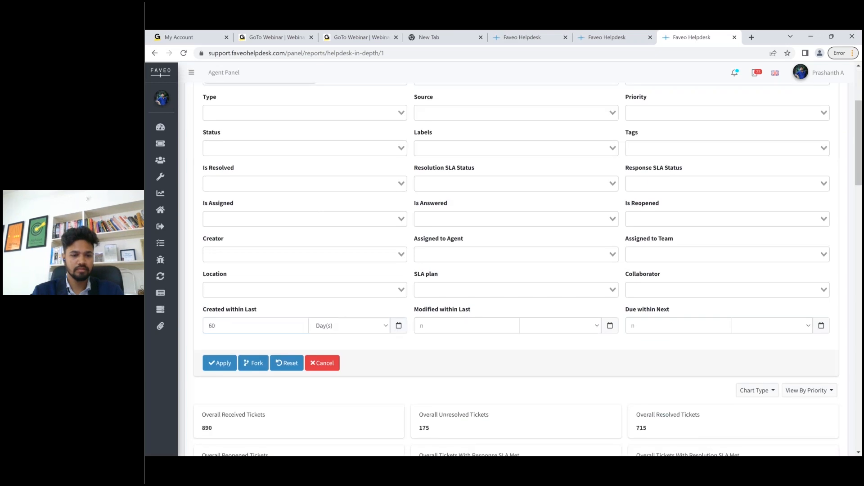
click(278, 325)
key(BackSpace)
key(BackSpace)
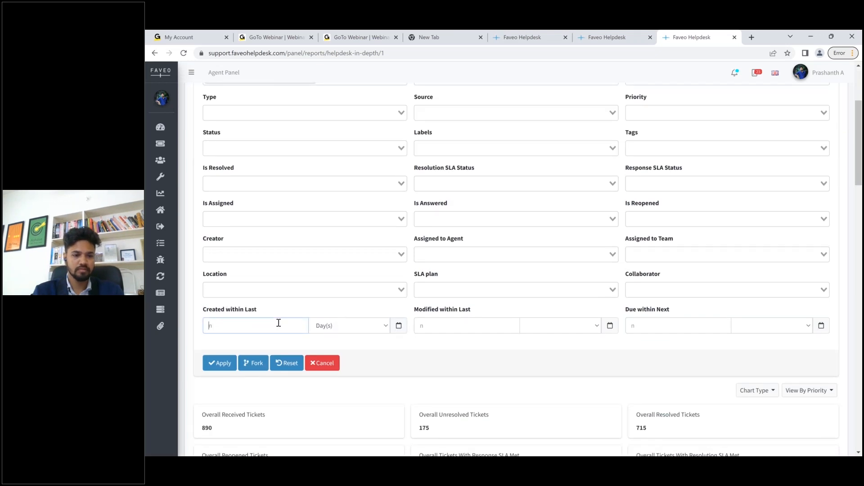
click(399, 326)
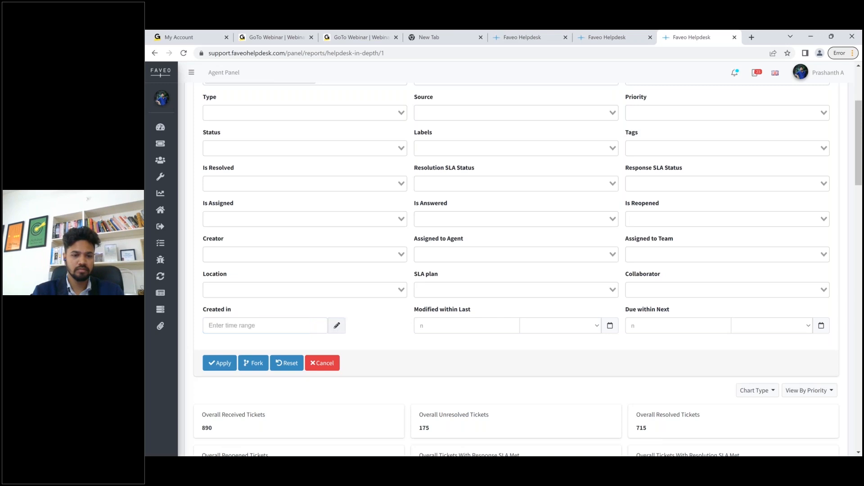
click(322, 332)
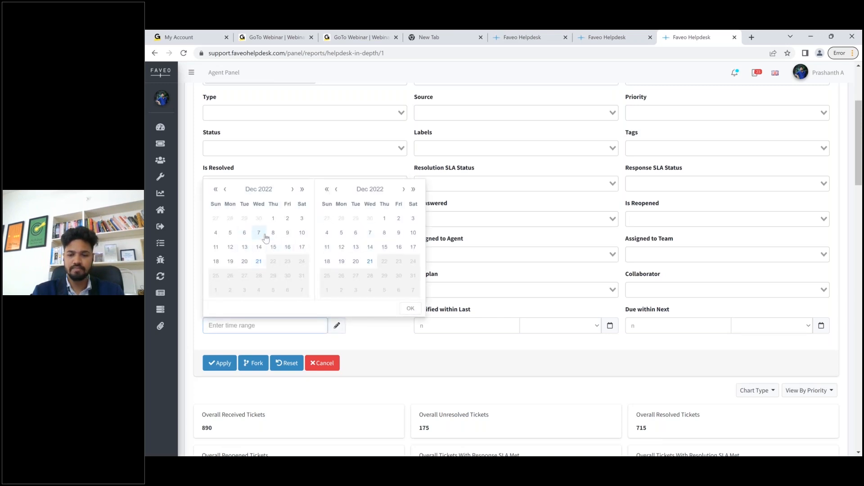
click(398, 354)
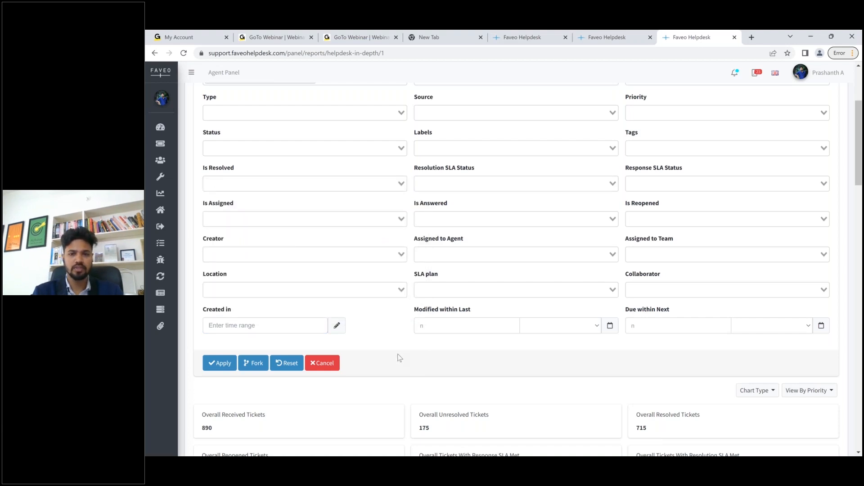
scroll(398, 353, up, 3)
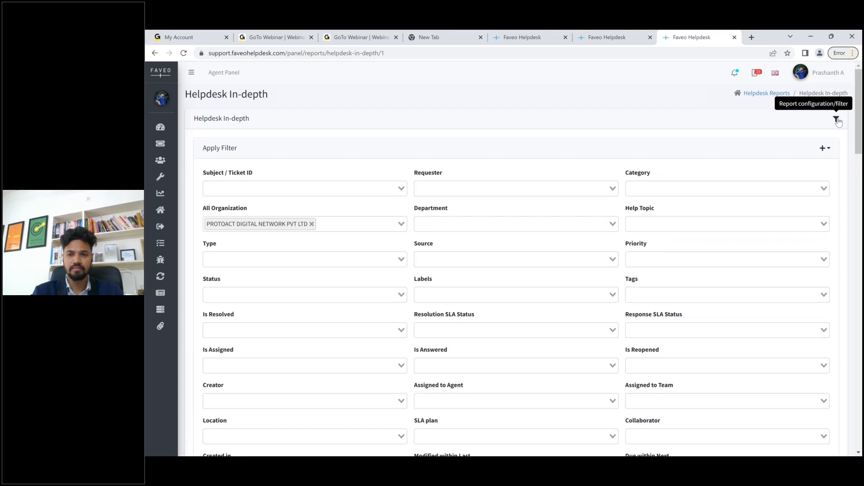
click(837, 120)
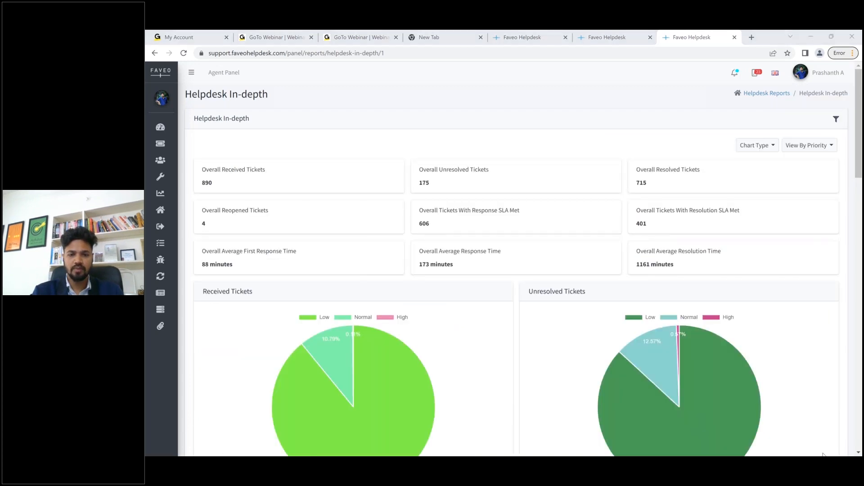